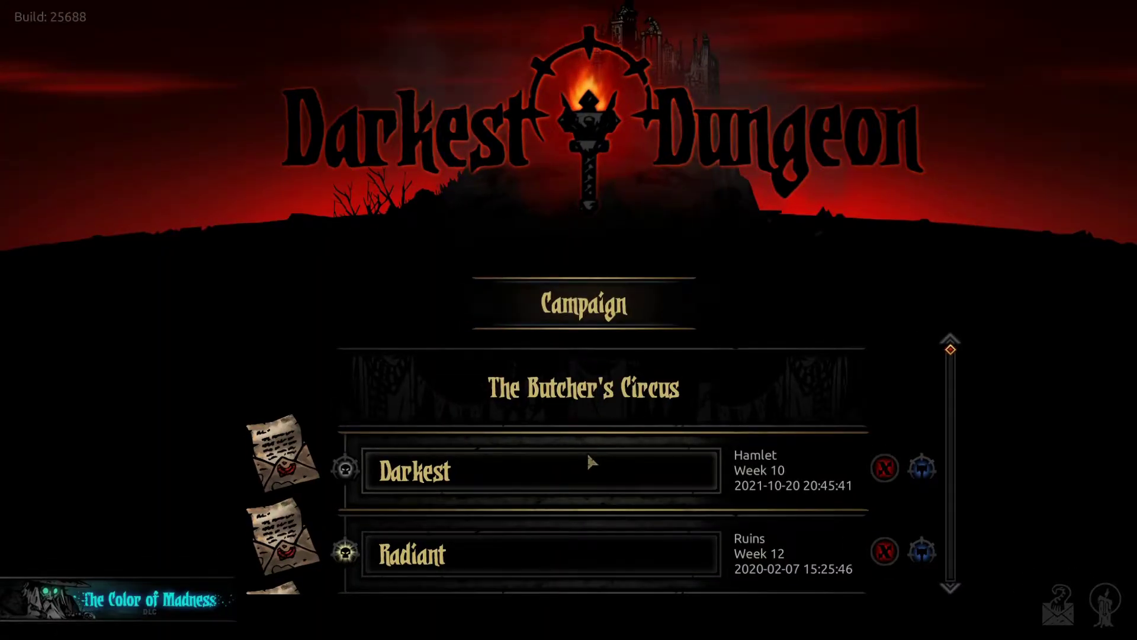
- Load the Darkest campaign and view the Blacksmith building and the crusader Reynauld's character sheet
left_click(539, 468)
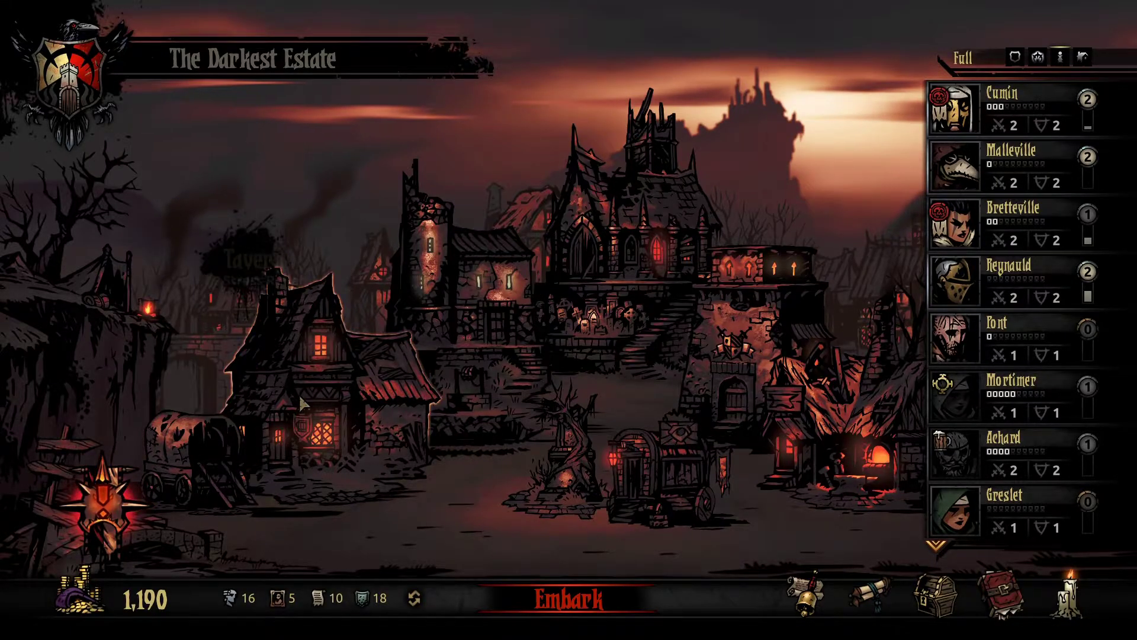
left_click(875, 469)
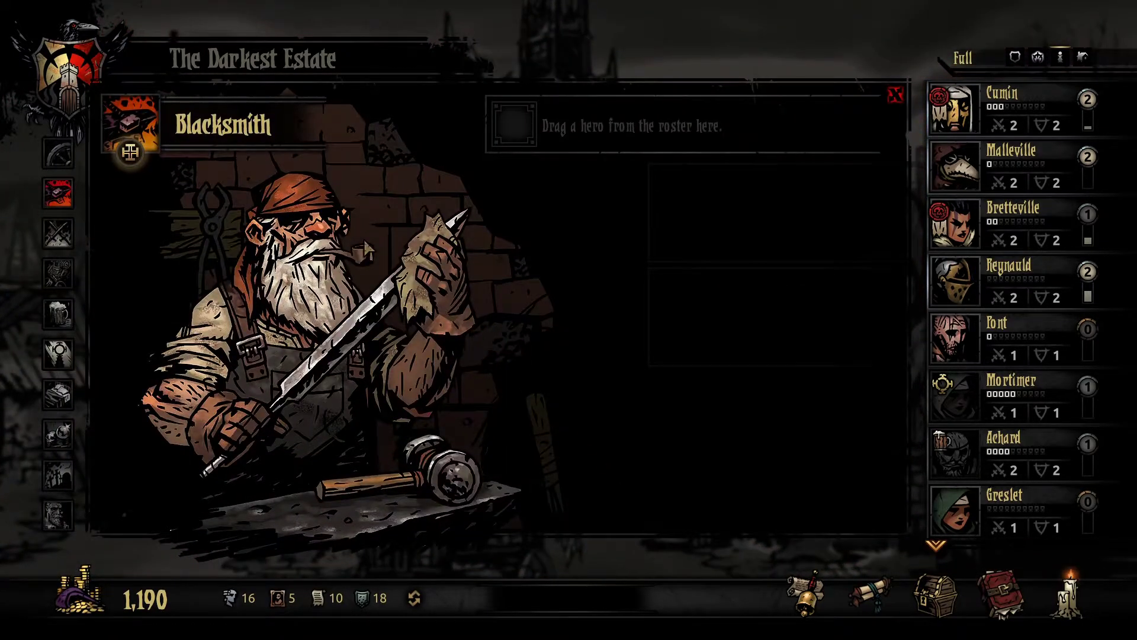
left_click(896, 95)
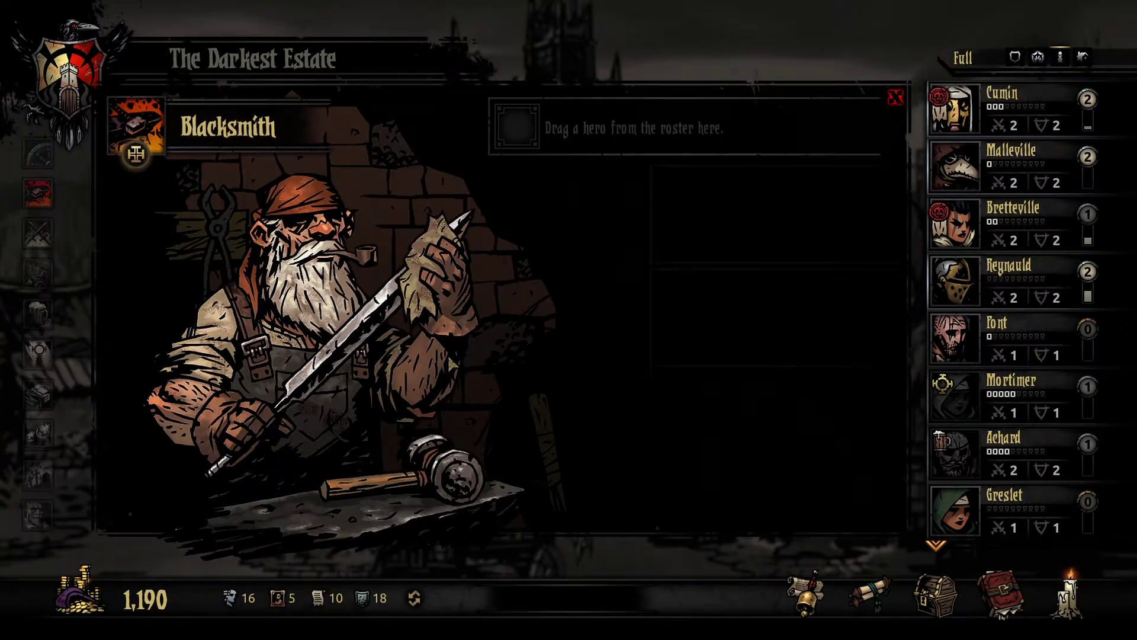
left_click(958, 284)
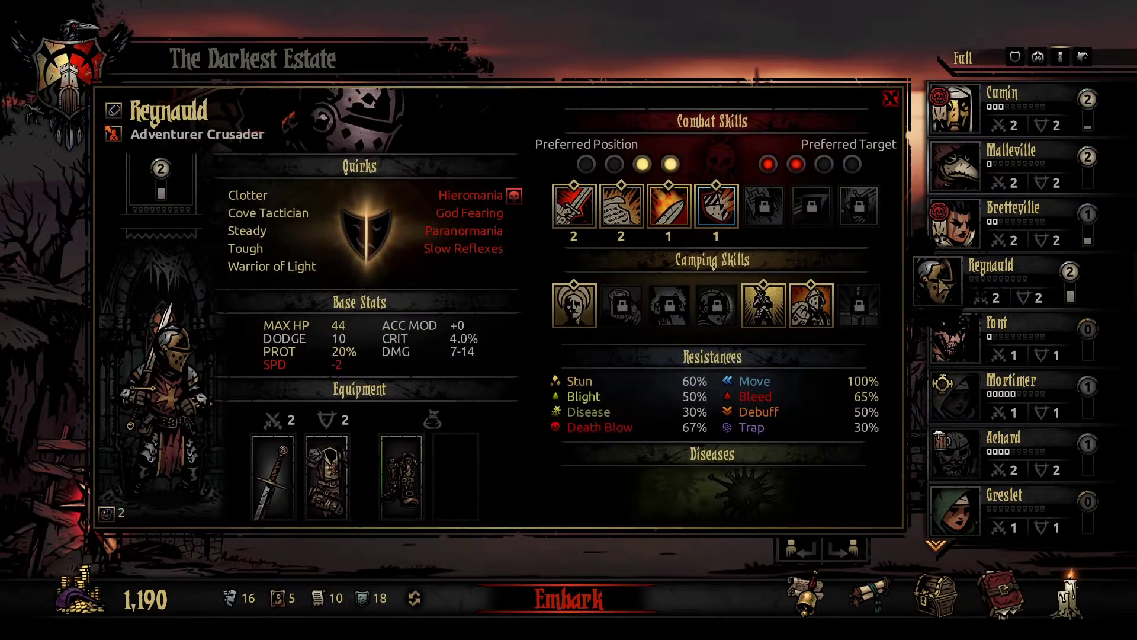
left_click(889, 98)
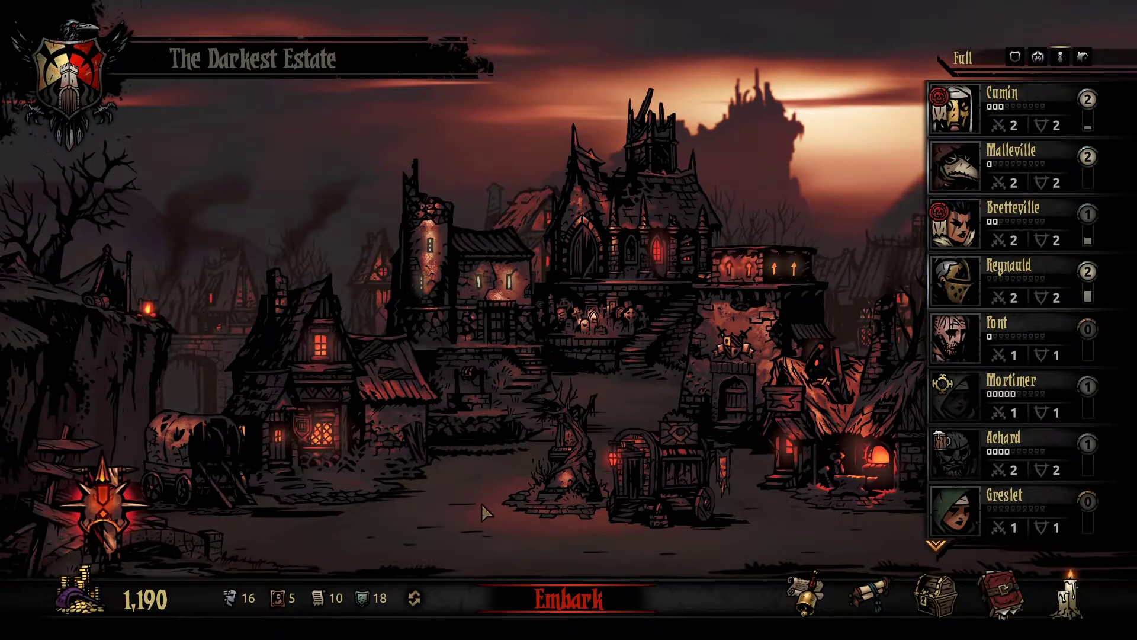
- Exit the game to the desktop
key("Escape")
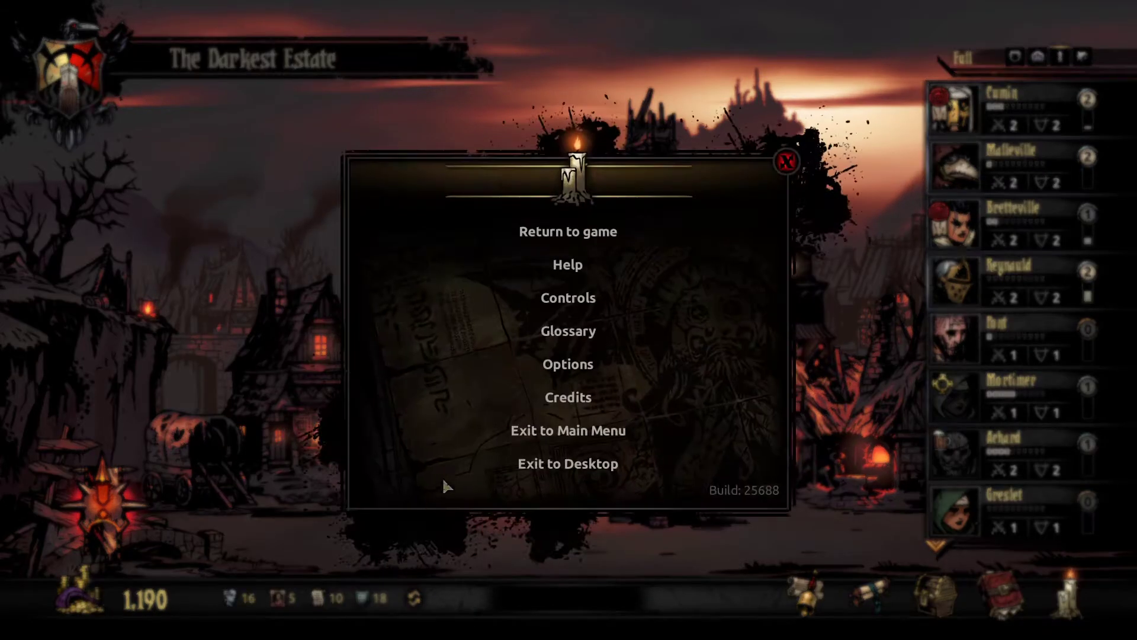
left_click(600, 474)
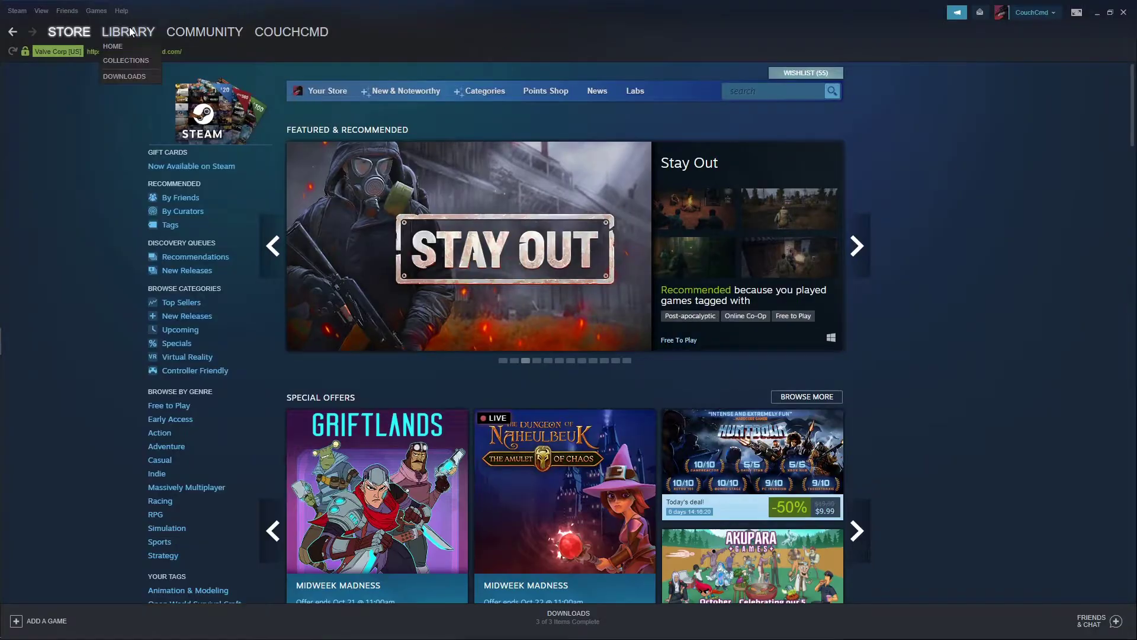
- Switch to Steam and open the Darkest Dungeon Workshop by searching all workshops for "darkest"
mouse_move(178, 32)
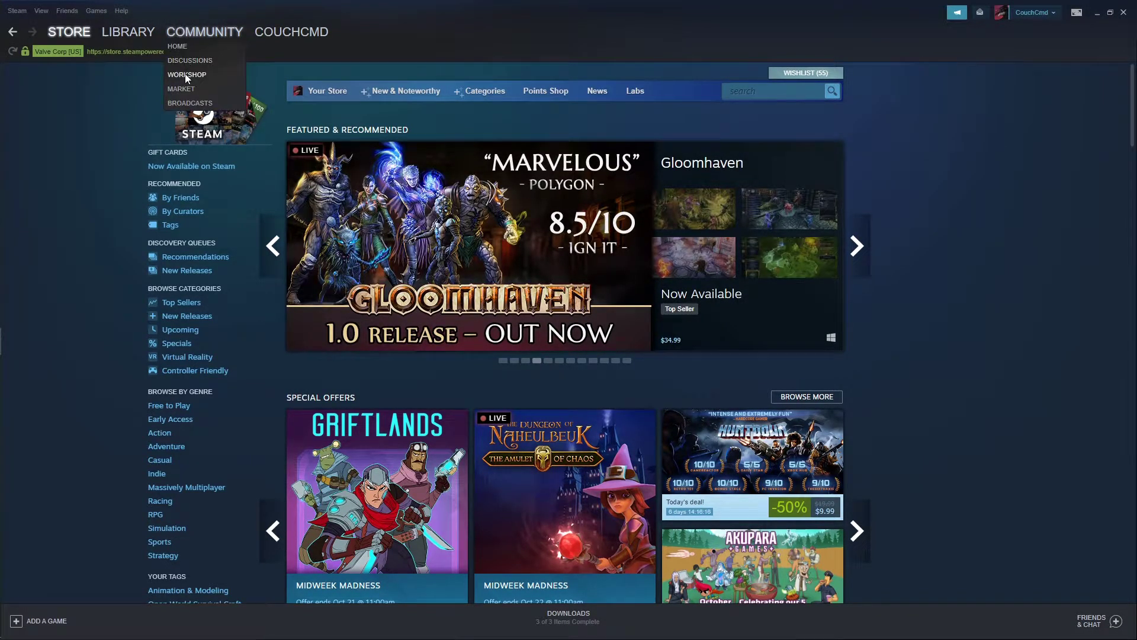
left_click(186, 75)
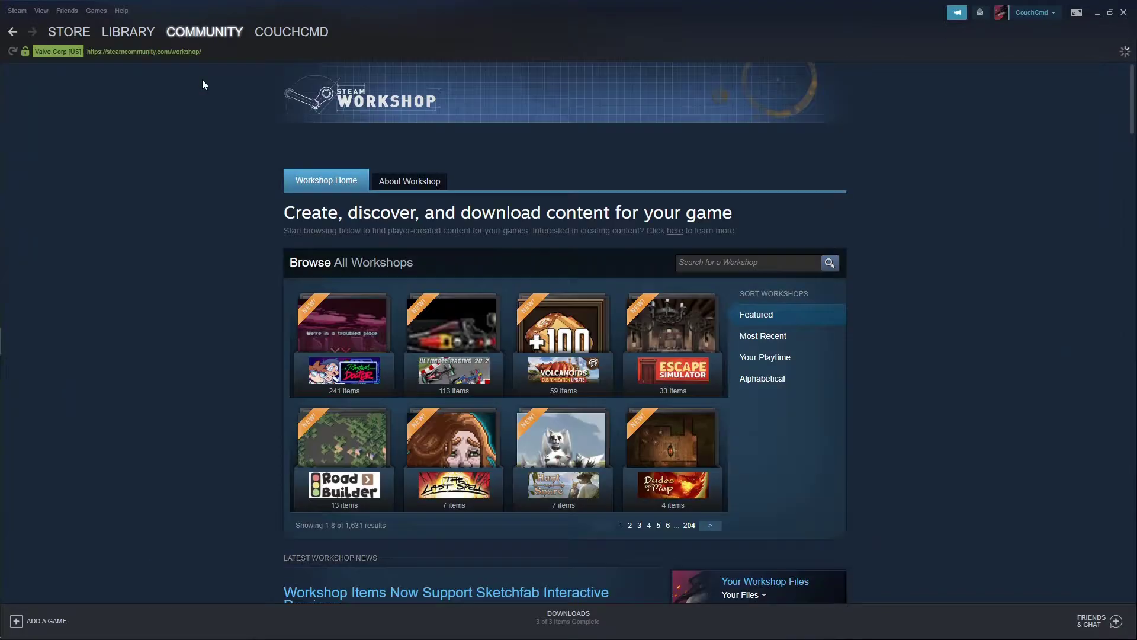
left_click(705, 265)
type("rk")
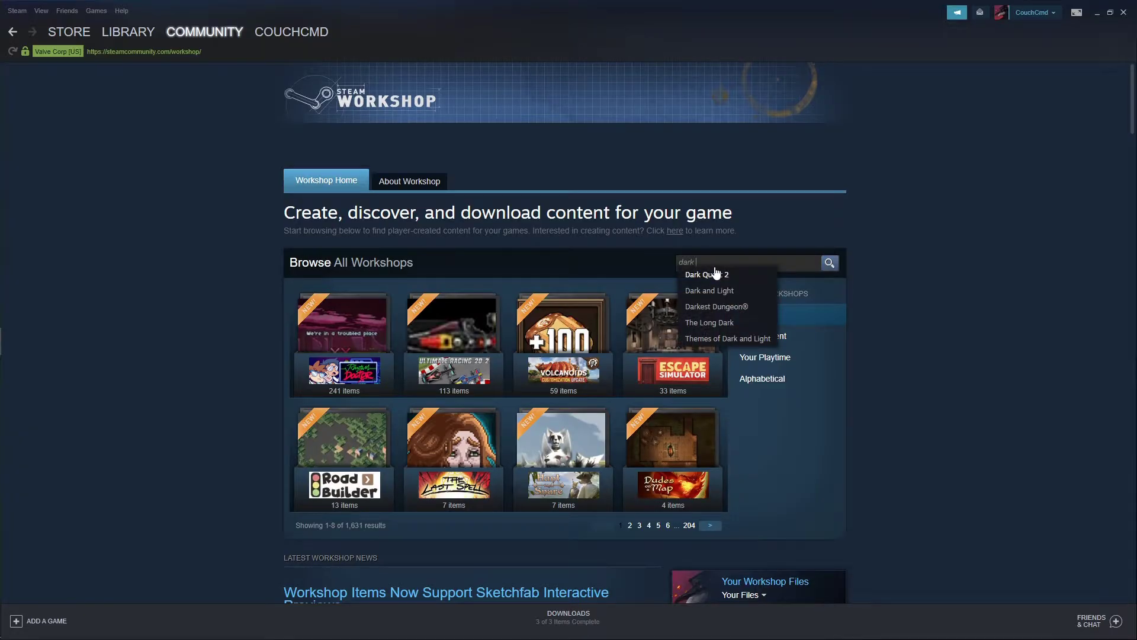
type("est")
left_click(717, 273)
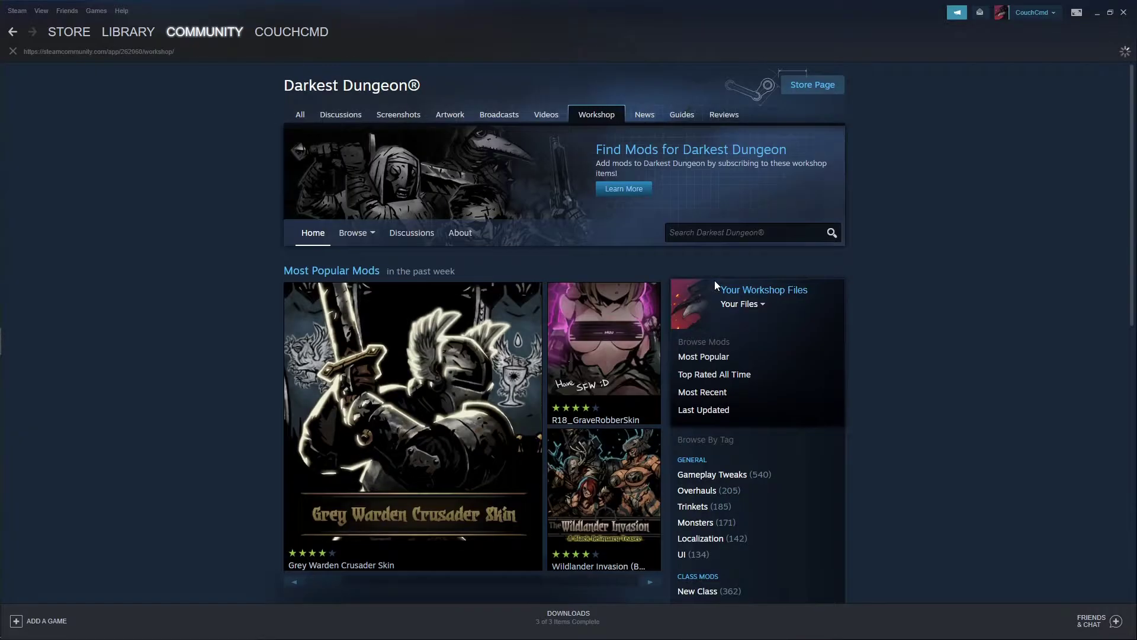
- Search the Darkest Dungeon Workshop mods for "blacksmith"
left_click(753, 232)
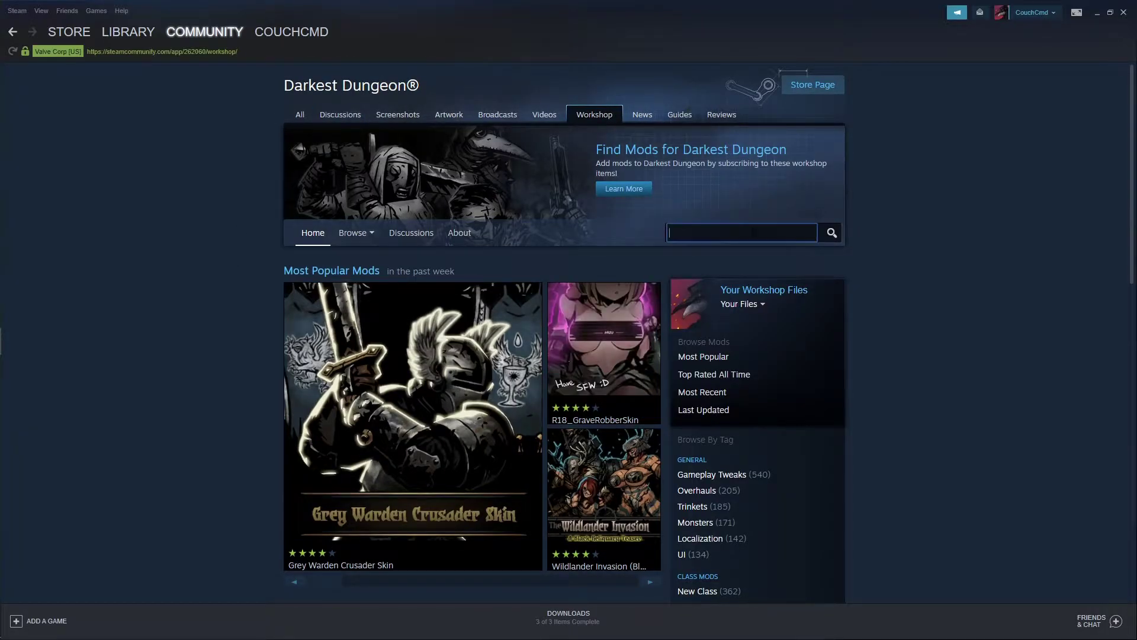
scroll(712, 243, "down", 7)
mouse_move(494, 460)
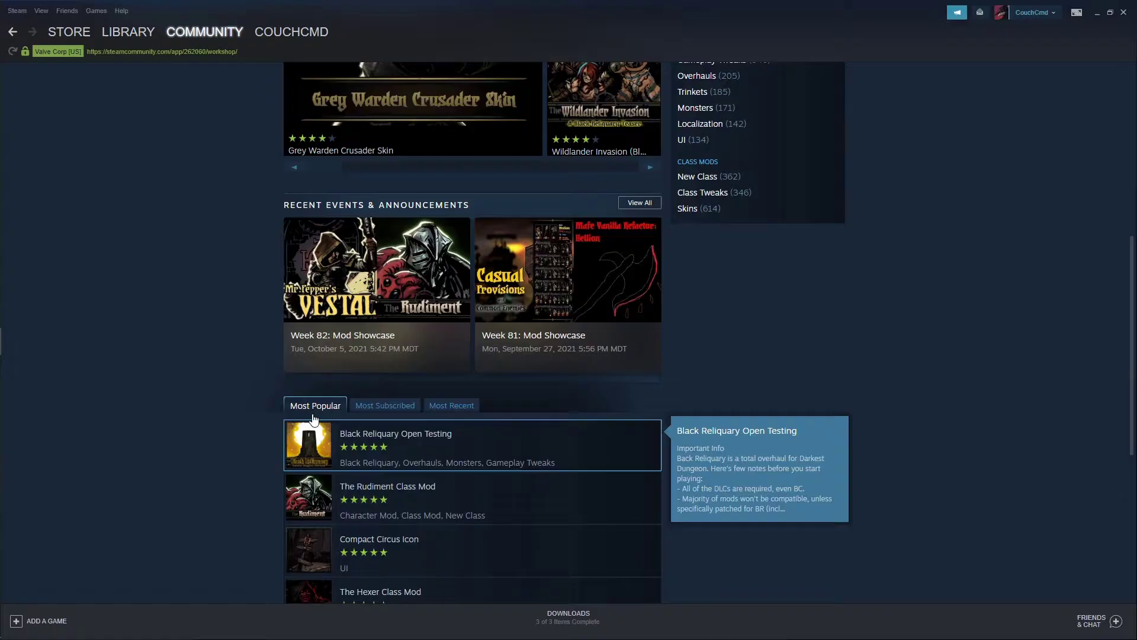
scroll(415, 438, "down", 5)
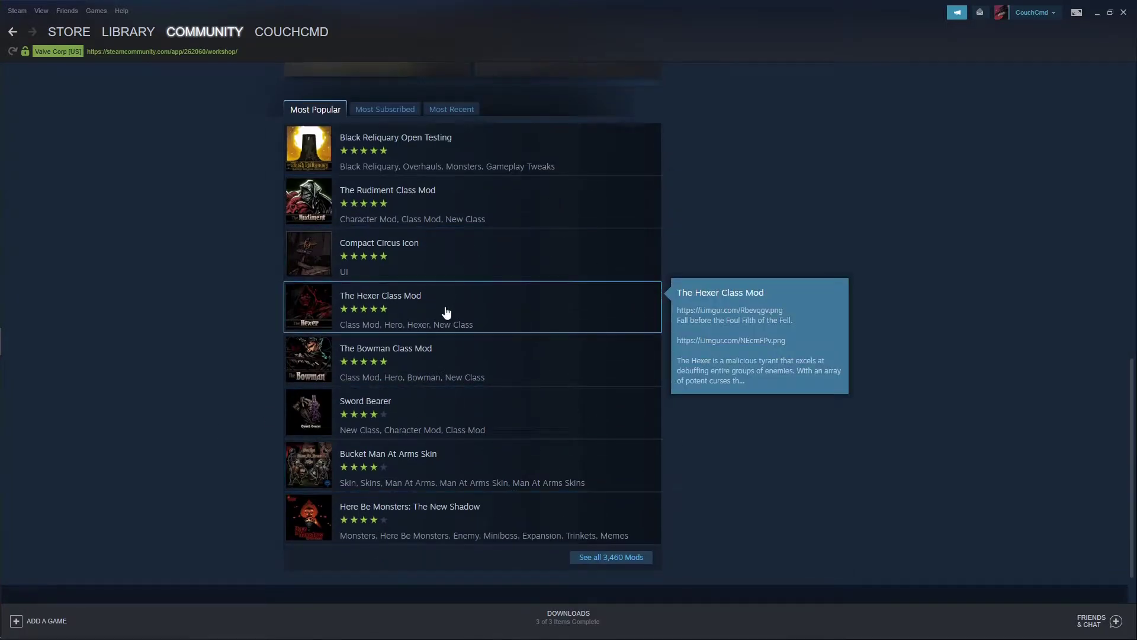
mouse_move(541, 207)
scroll(758, 271, "up", 12)
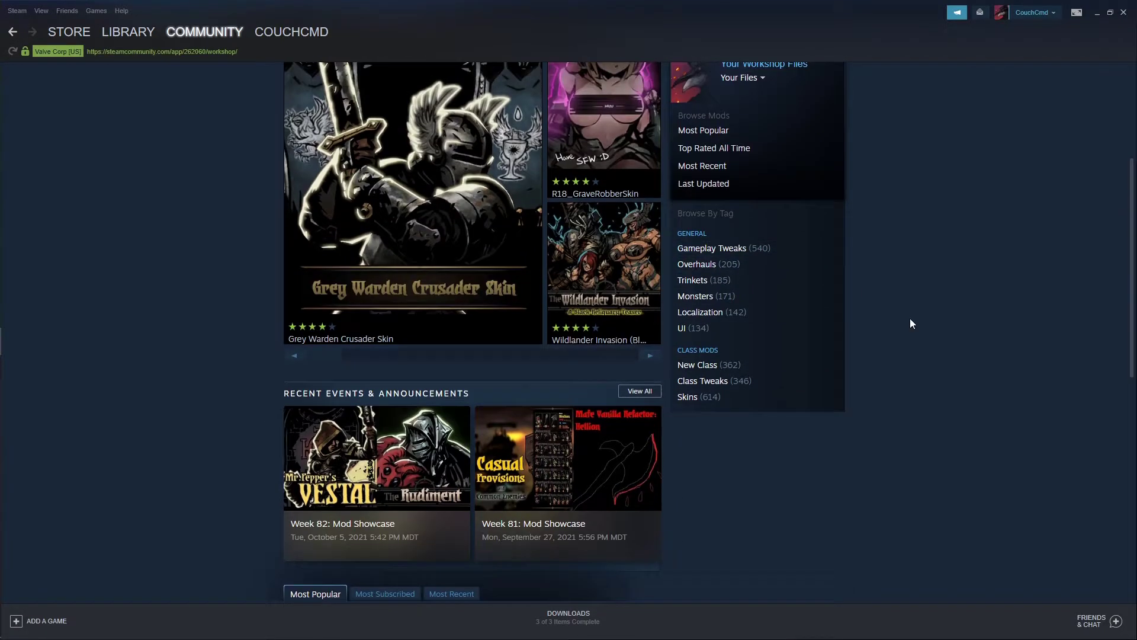
type("blacksmith")
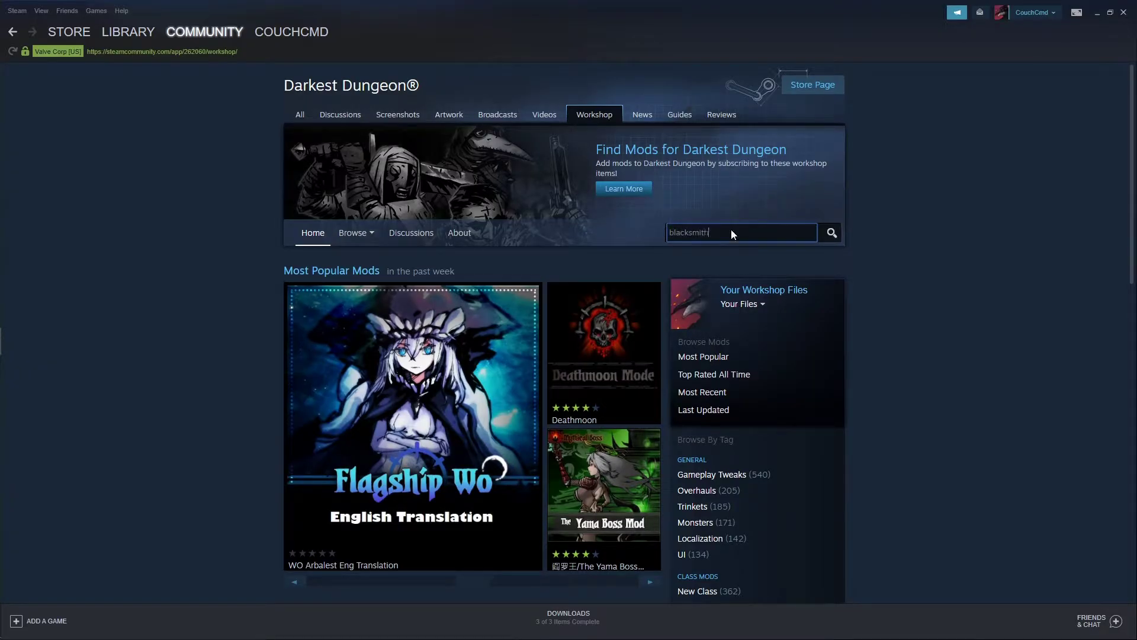
key("Return")
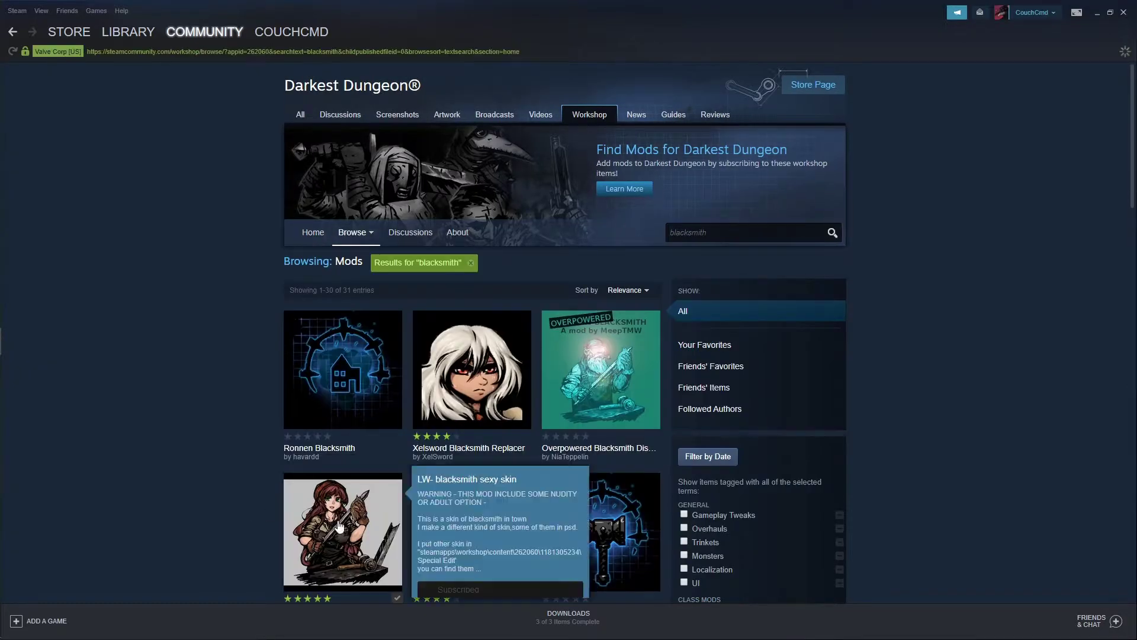
- Open the "LW- blacksmith sexy skin" mod and examine its subscription section and description
left_click(329, 510)
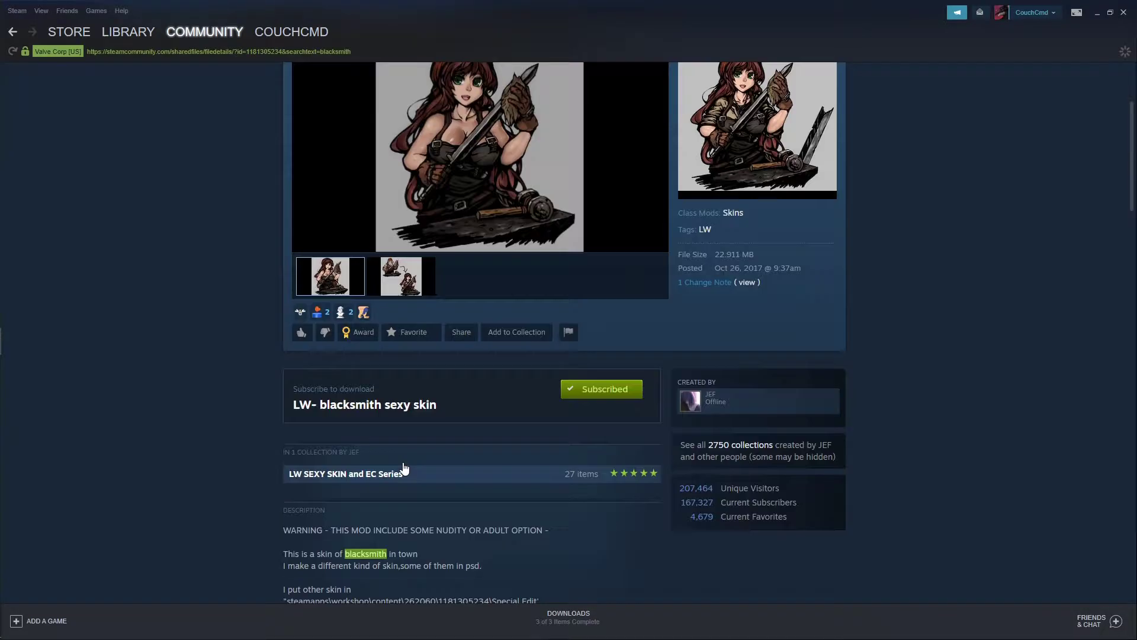
scroll(721, 326, "down", 8)
scroll(721, 325, "up", 4)
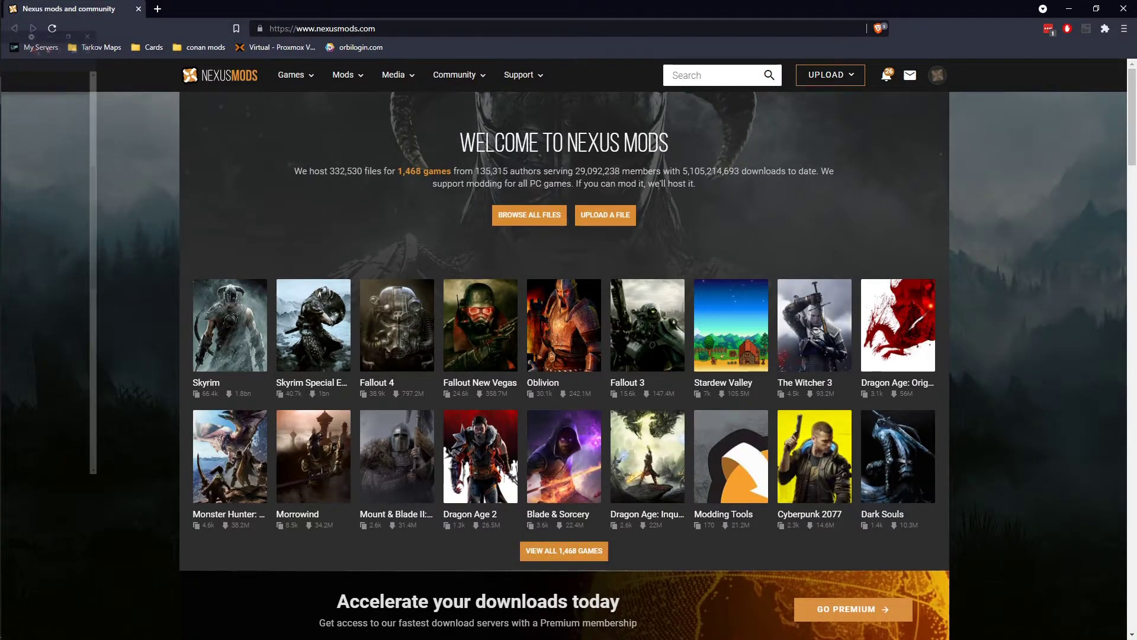
- On the Nexus Mods website, filter the full games list by "darkest" and open the Darkest Dungeon page
left_click(550, 552)
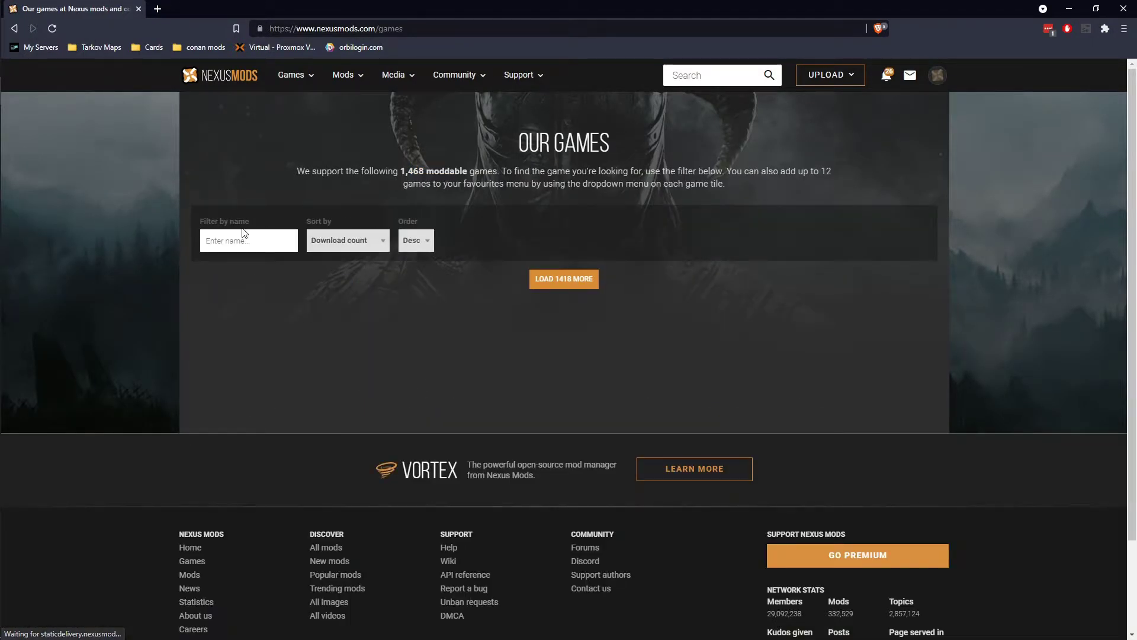
left_click(244, 234)
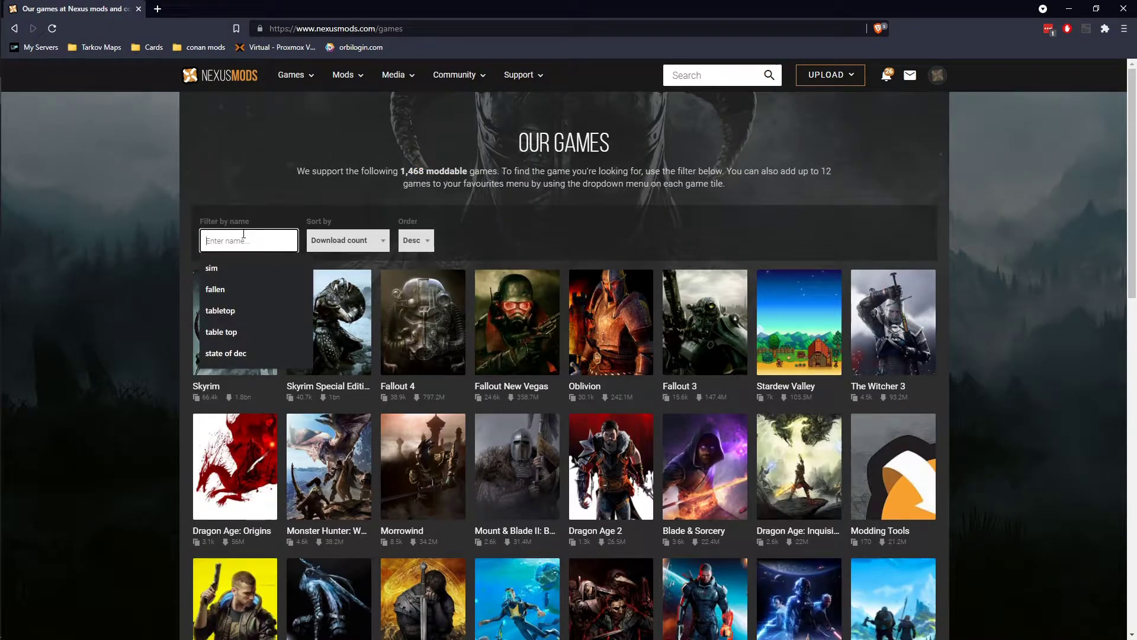
type("darkest")
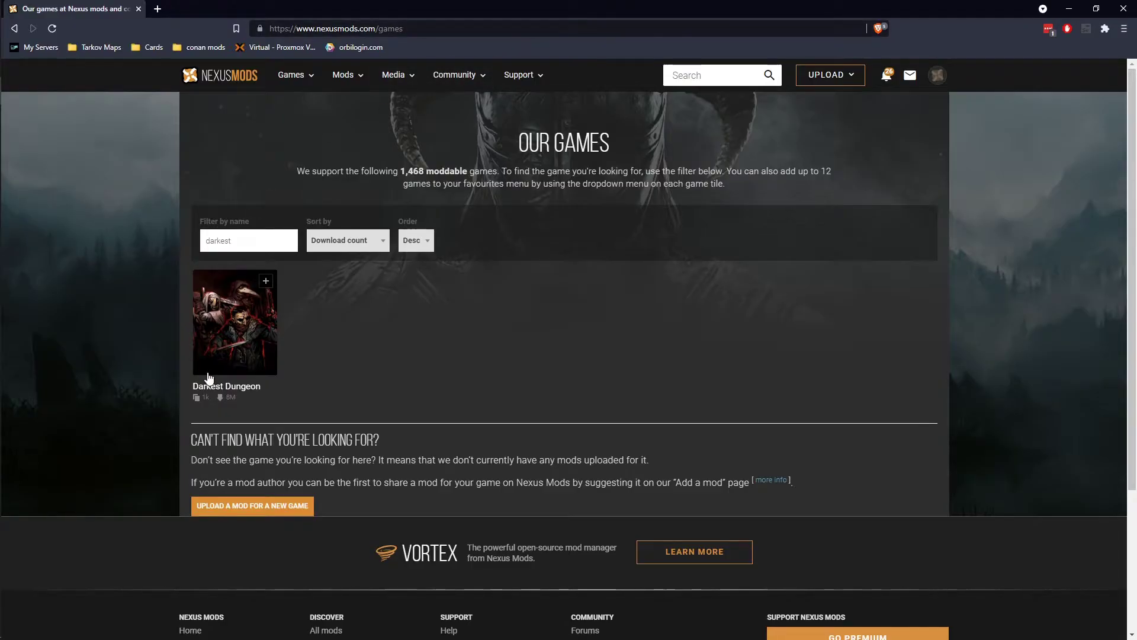
left_click(221, 352)
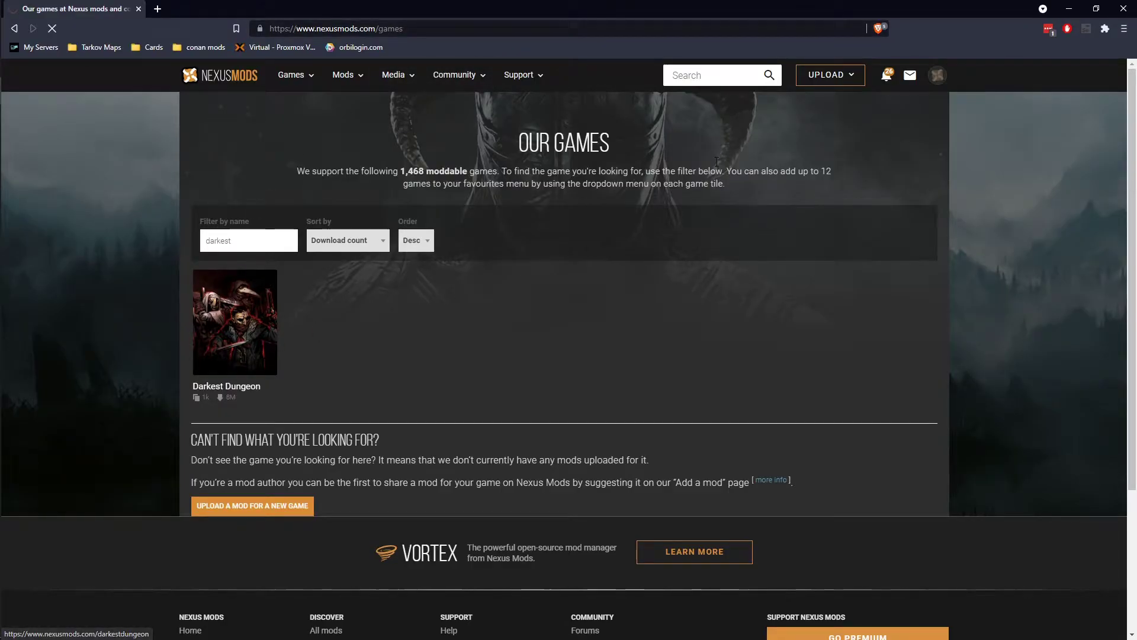
- Search the Darkest Dungeon mods for "crus" and open the Xelsword Female Crusader mod page
left_click(683, 82)
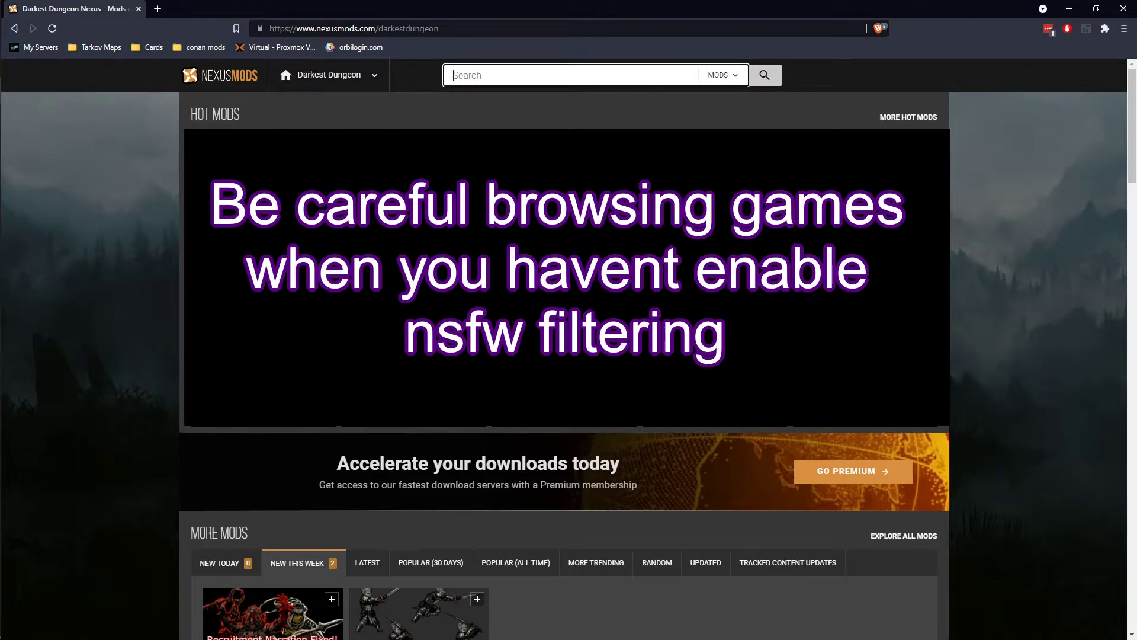
type("crus")
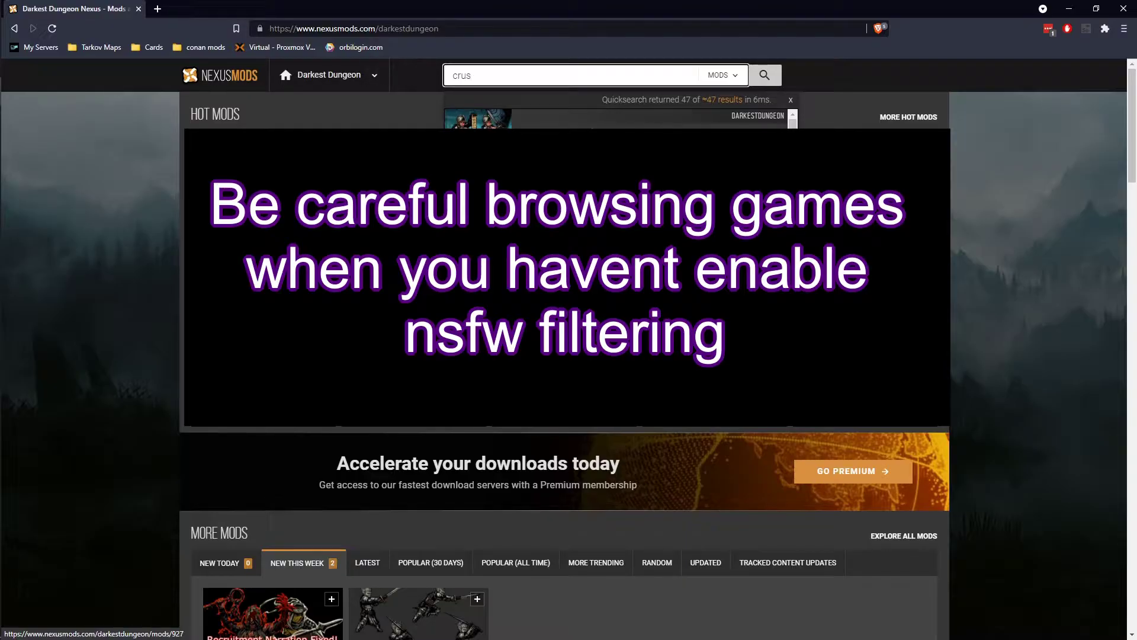
key("Return")
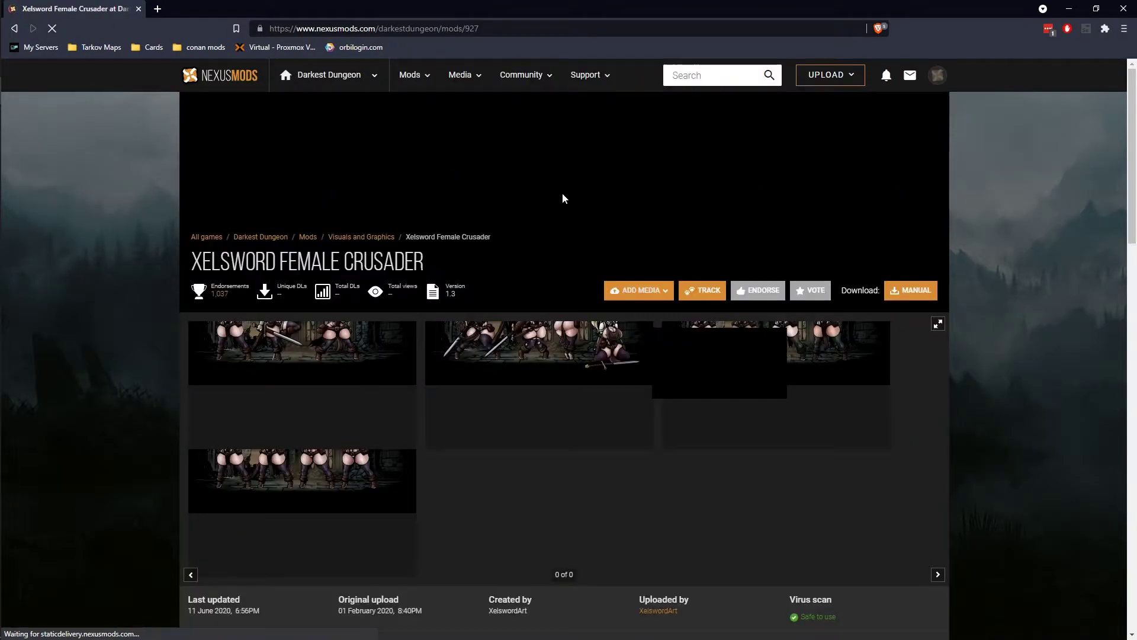
- Show the mod's files and choose the manual download of Xelsword Crusader Standalone
scroll(484, 418, "down", 5)
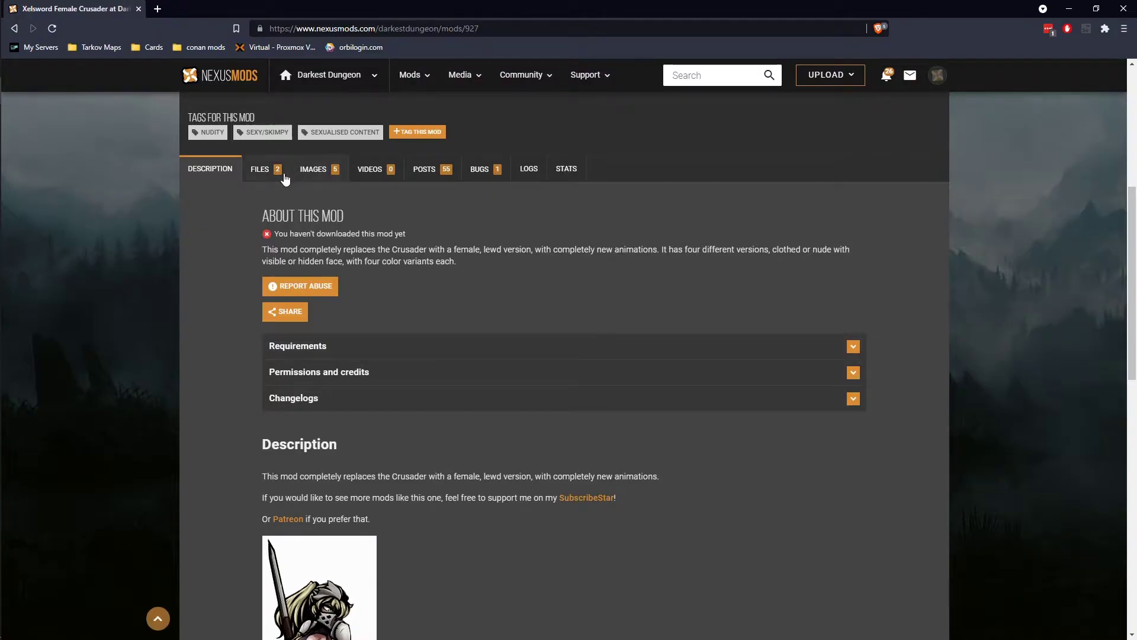
left_click(261, 170)
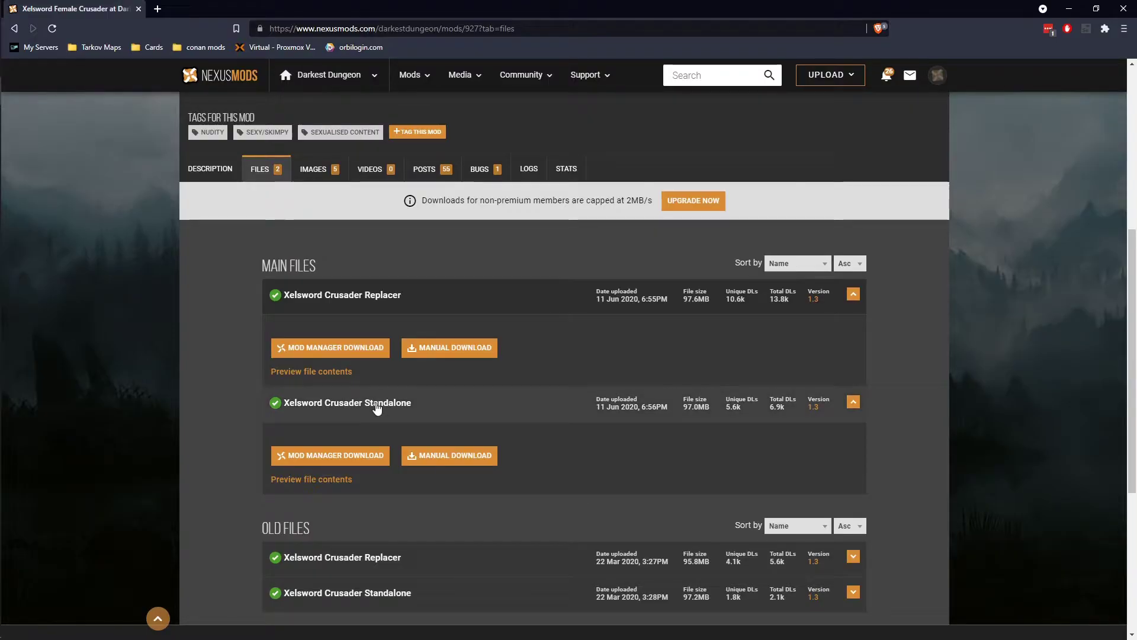
left_click(491, 467)
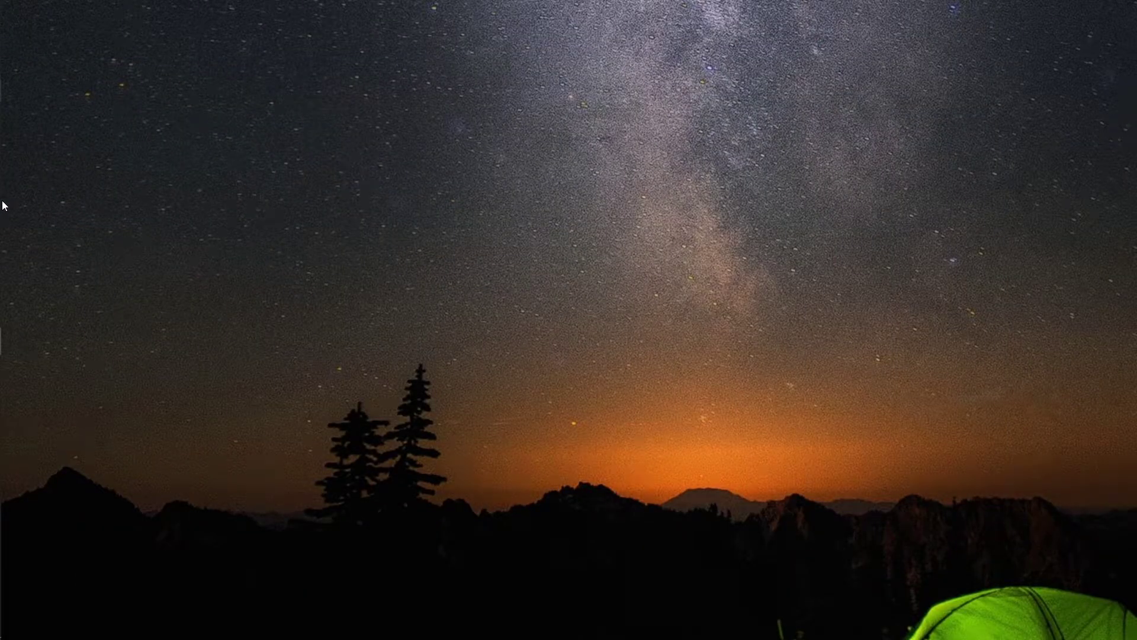
- Find Steam through the Windows search with "ste" and launch it
mouse_move(3, 205)
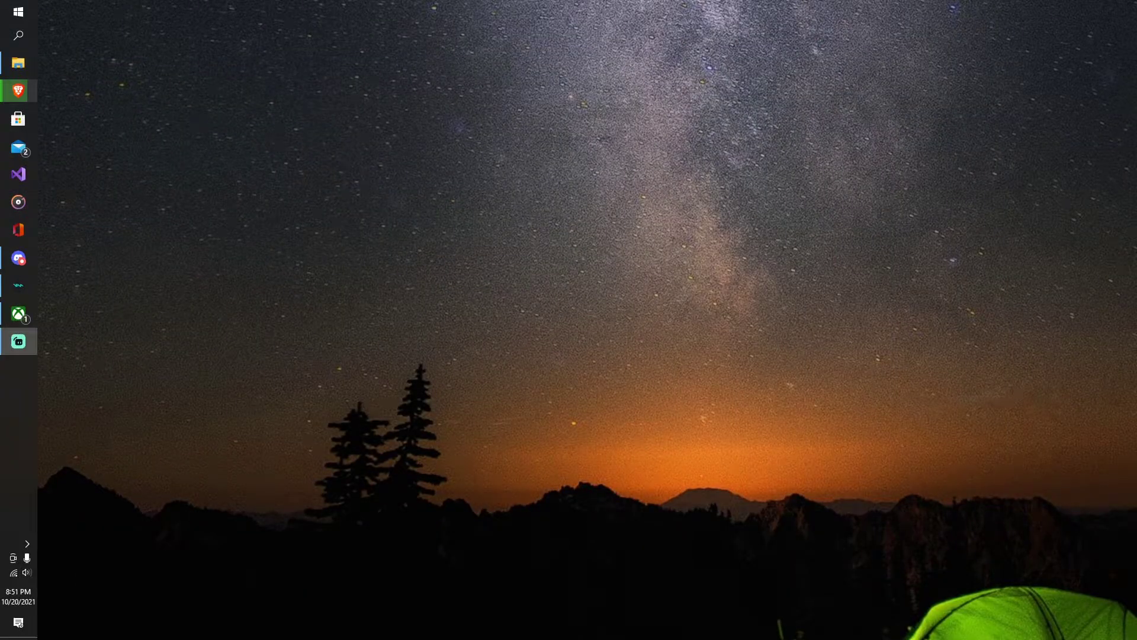
left_click(33, 39)
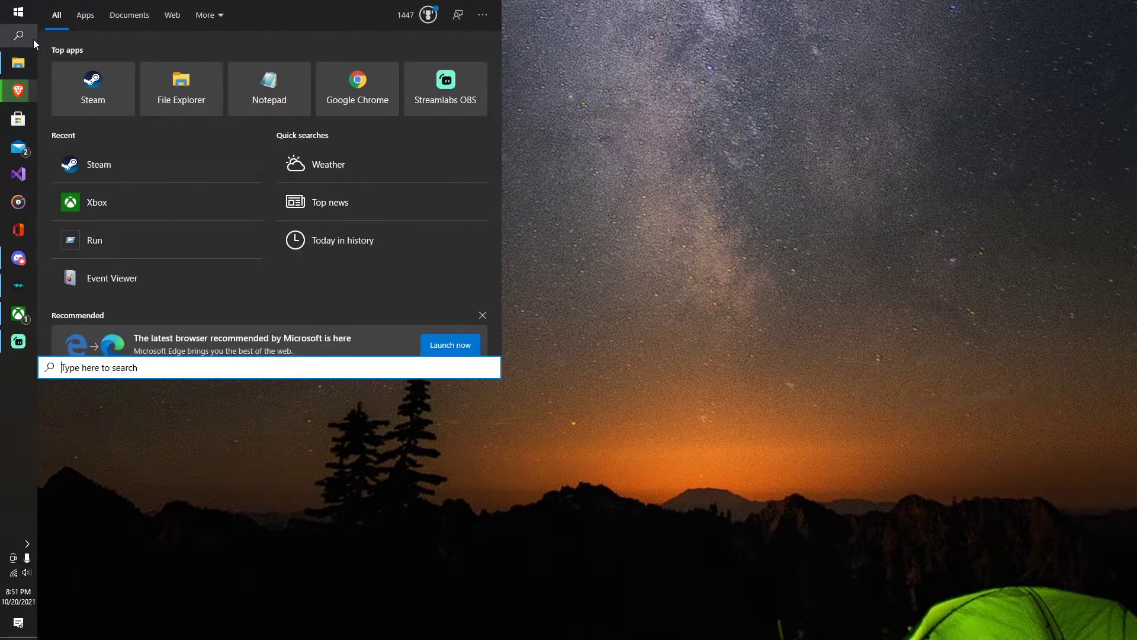
type("ste")
key("Return")
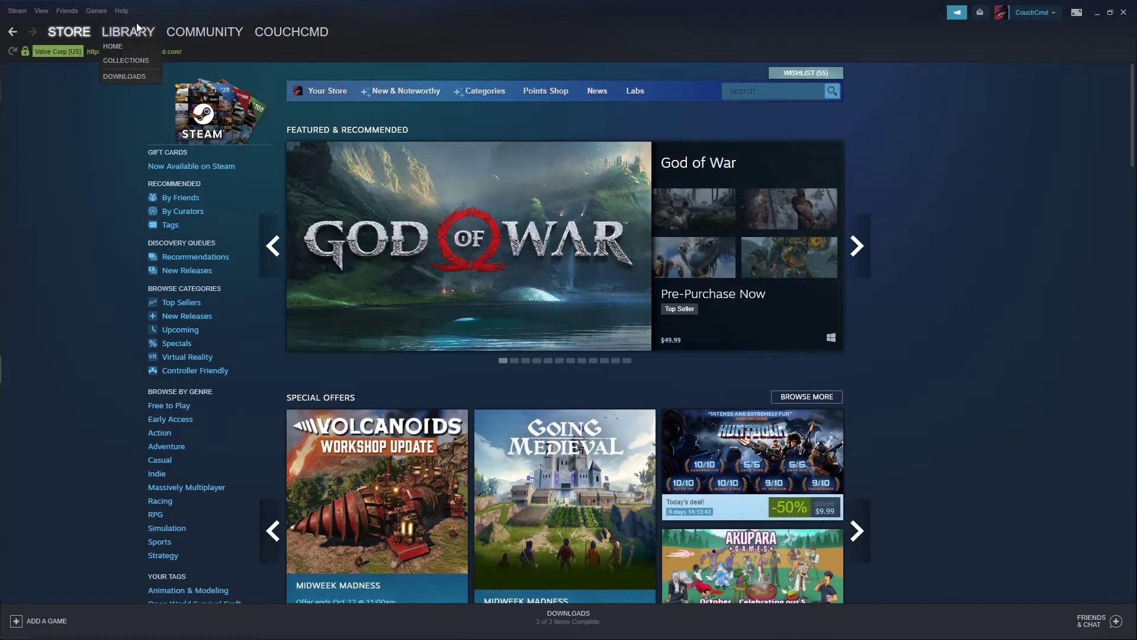
- Find Darkest Dungeon in the Steam library and browse its local files
left_click(137, 22)
scroll(73, 344, "down", 5)
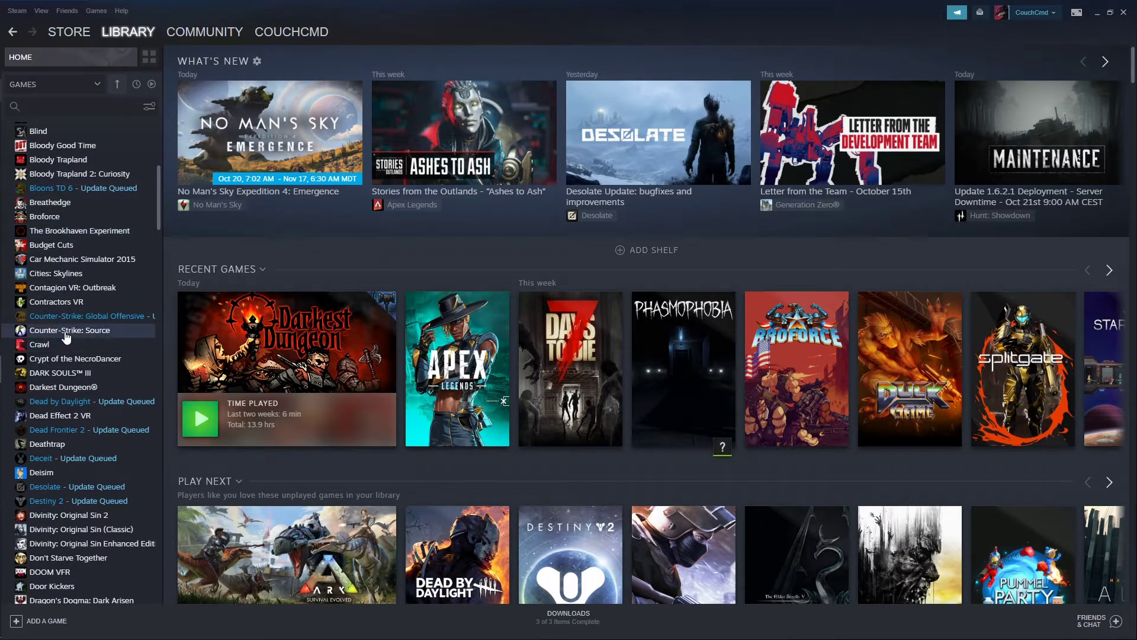
left_click(81, 388)
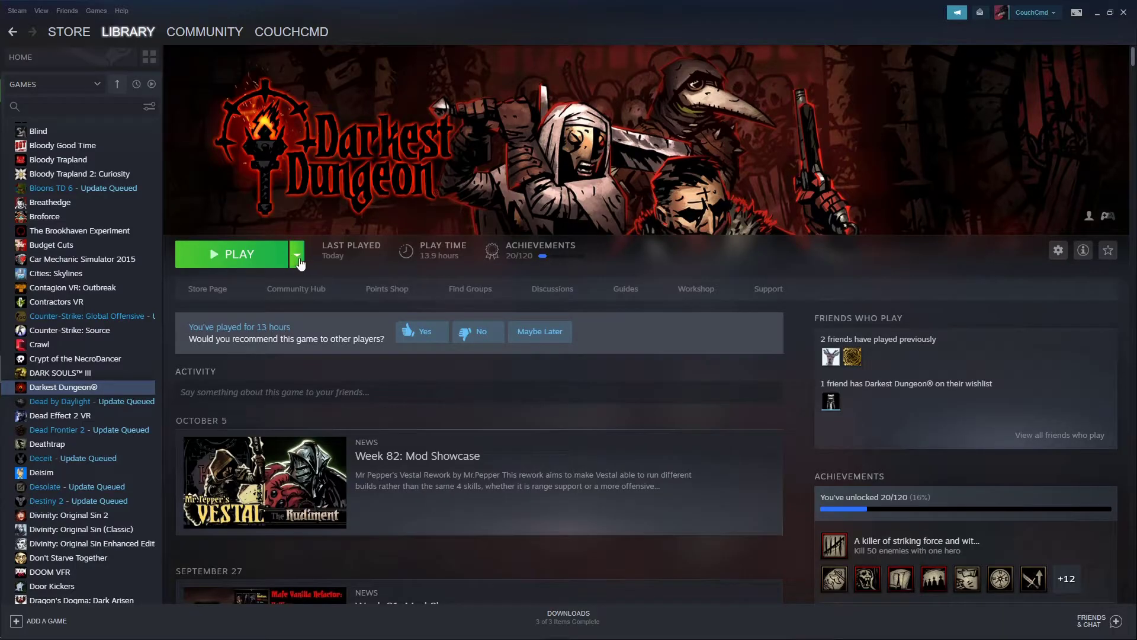
right_click(87, 389)
mouse_move(133, 449)
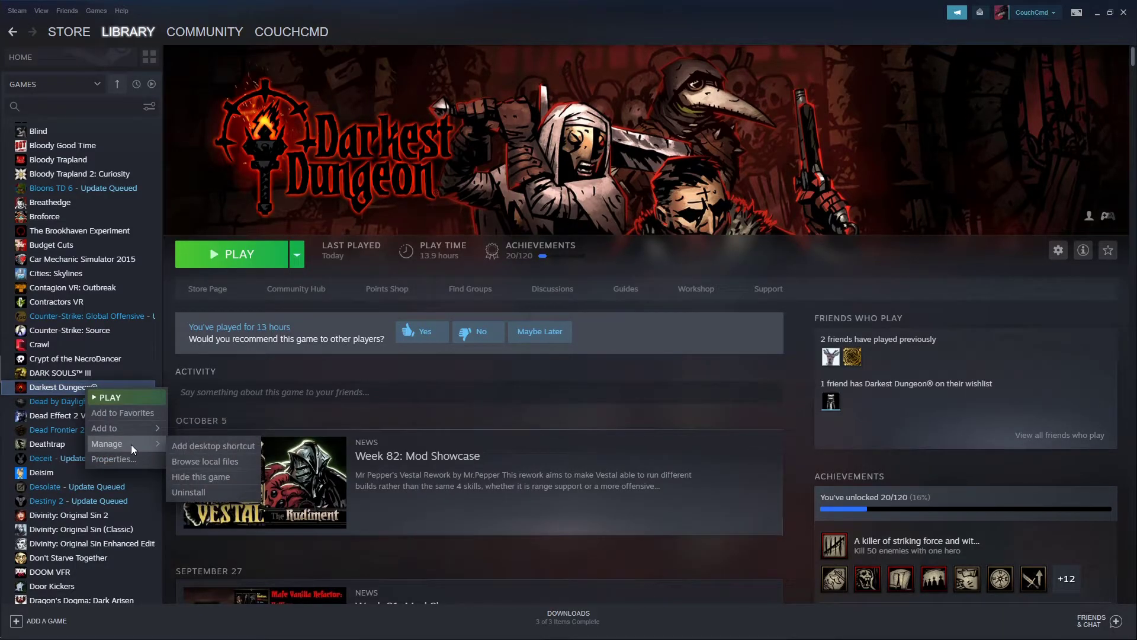
left_click(226, 461)
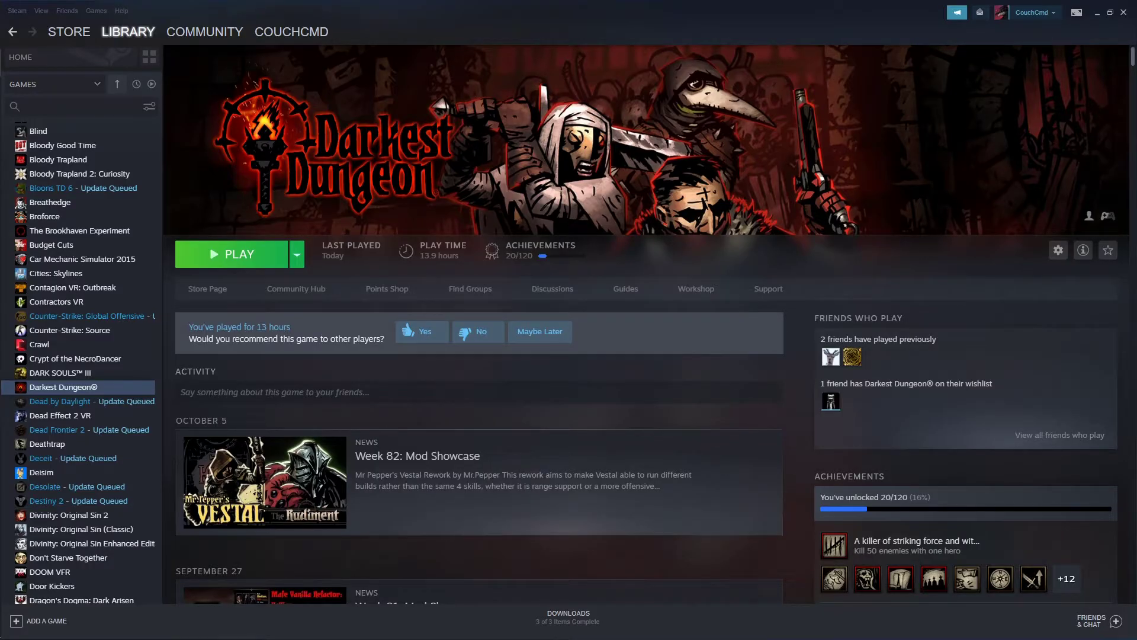
- Open the mods folder inside the DarkestDungeon installation folder
left_click_drag(266, 259, 295, 153)
scroll(414, 407, "down", 3)
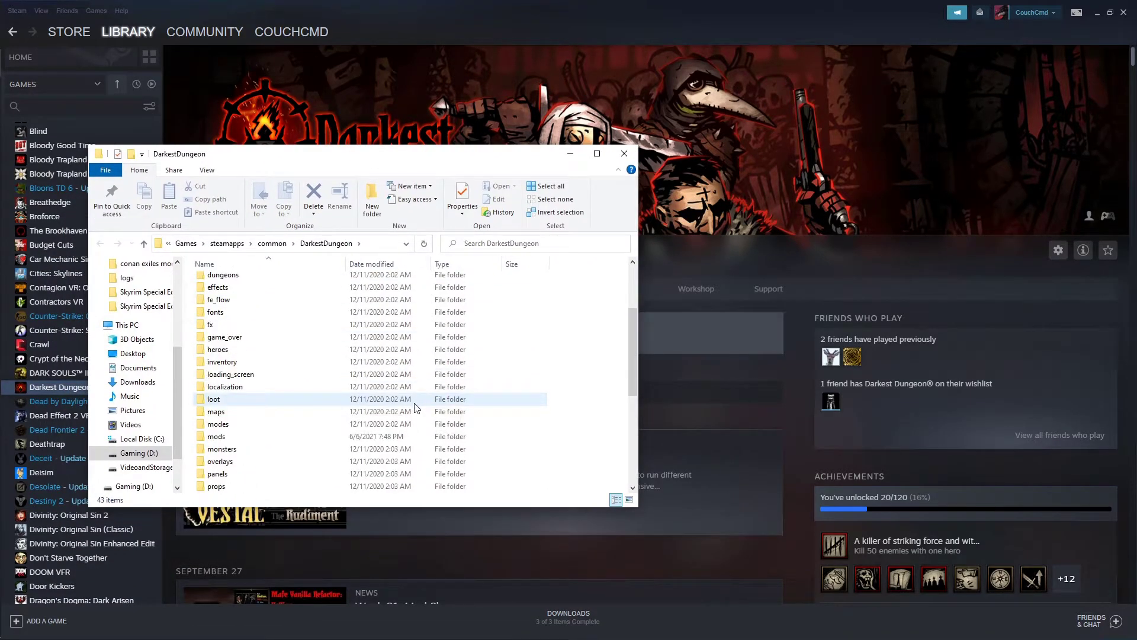
double_click(283, 441)
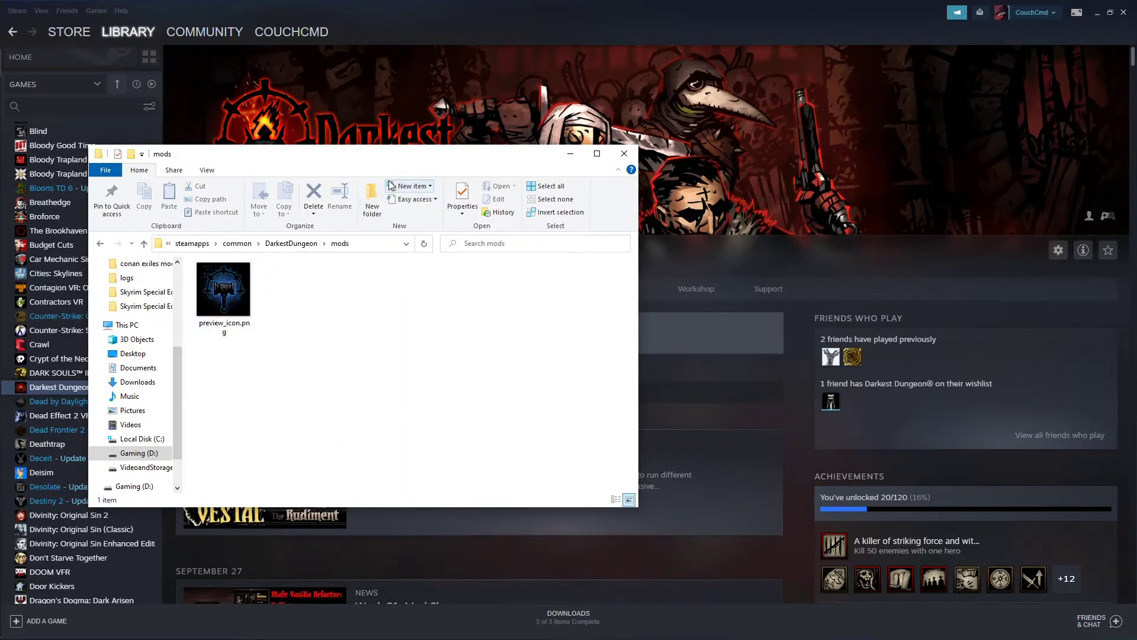
- Minimize Steam and close the browser window showing the Xelsword Crusader Replacer download page
left_click(1099, 13)
mouse_move(3, 249)
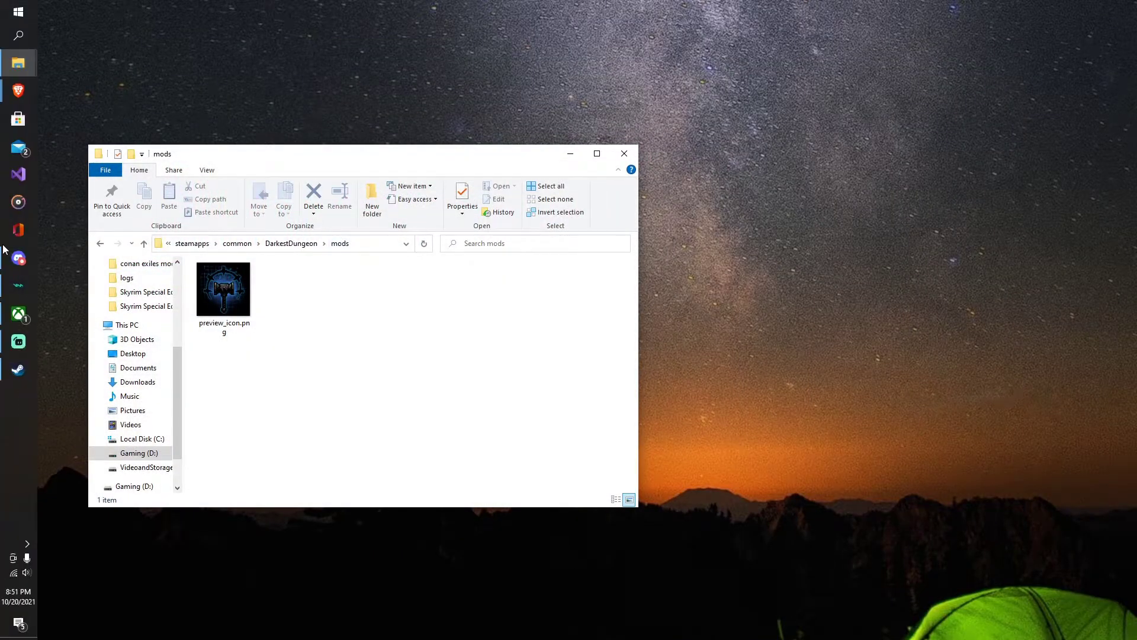
left_click(22, 93)
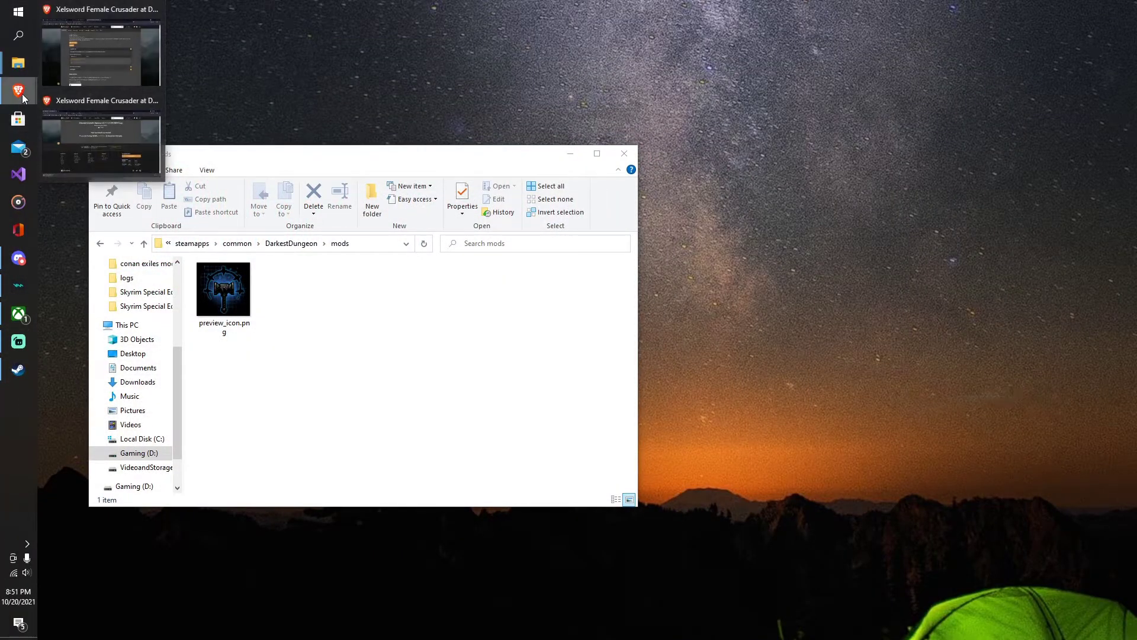
left_click(73, 126)
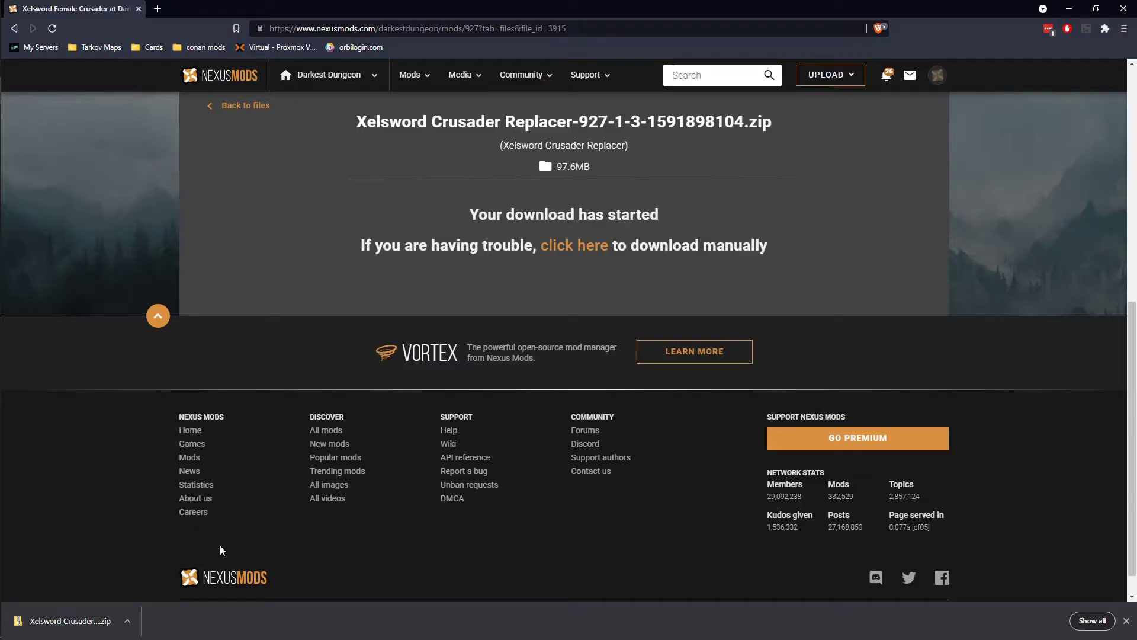
left_click(1123, 9)
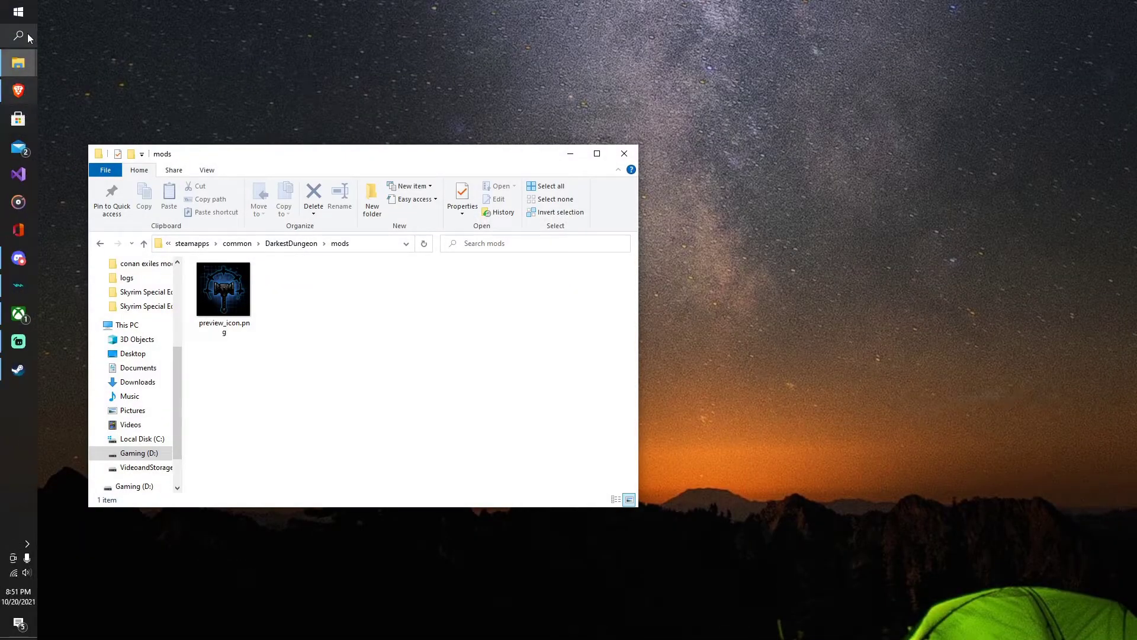
- Find the Downloads folder through the Windows search with "downl" and open the Xelsword Crusader Standalone zip archive
left_click(18, 36)
type("don")
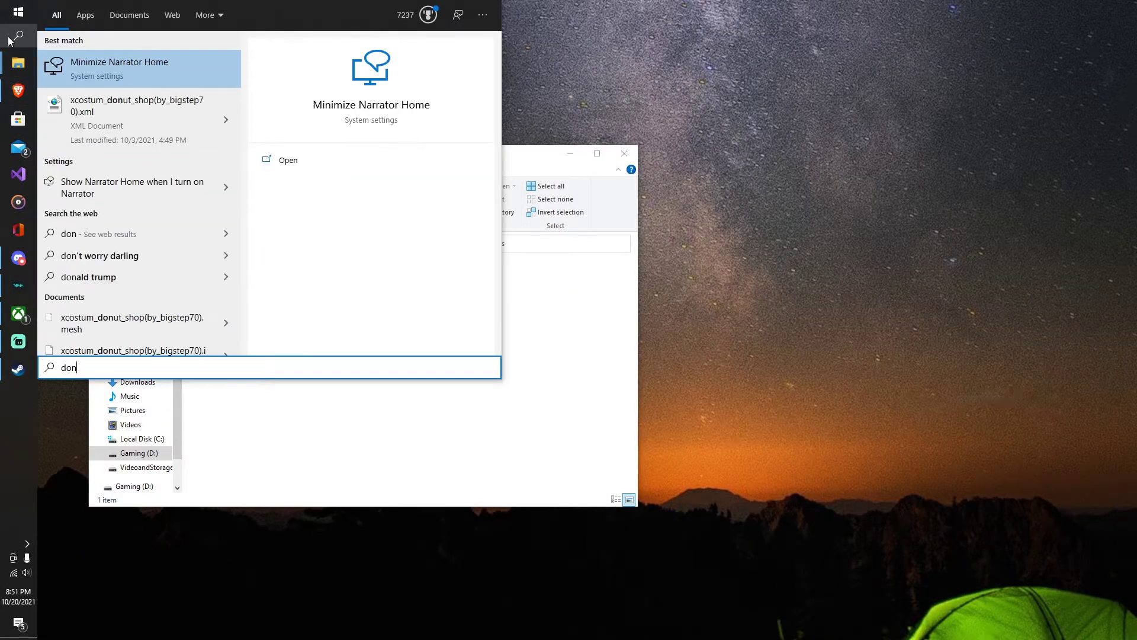
key("BackSpace")
type("wnl")
key("Return")
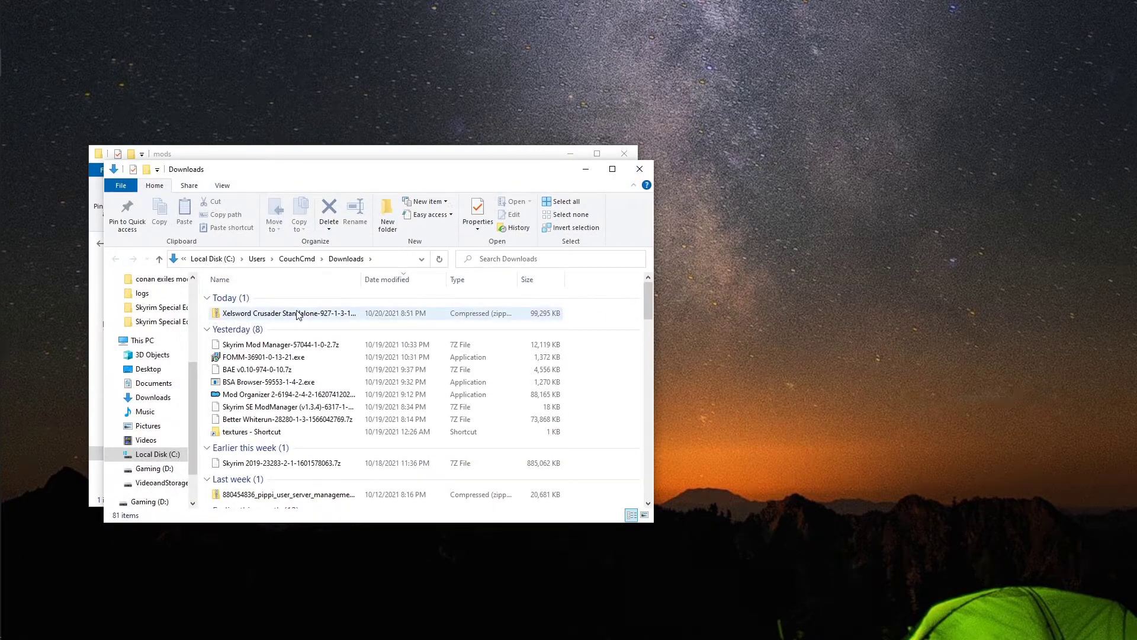
double_click(298, 313)
- Copy the Xelsword Crusader Standalone folder from the archive into the game's mods folder, and open that folder within the archive
left_click(281, 302)
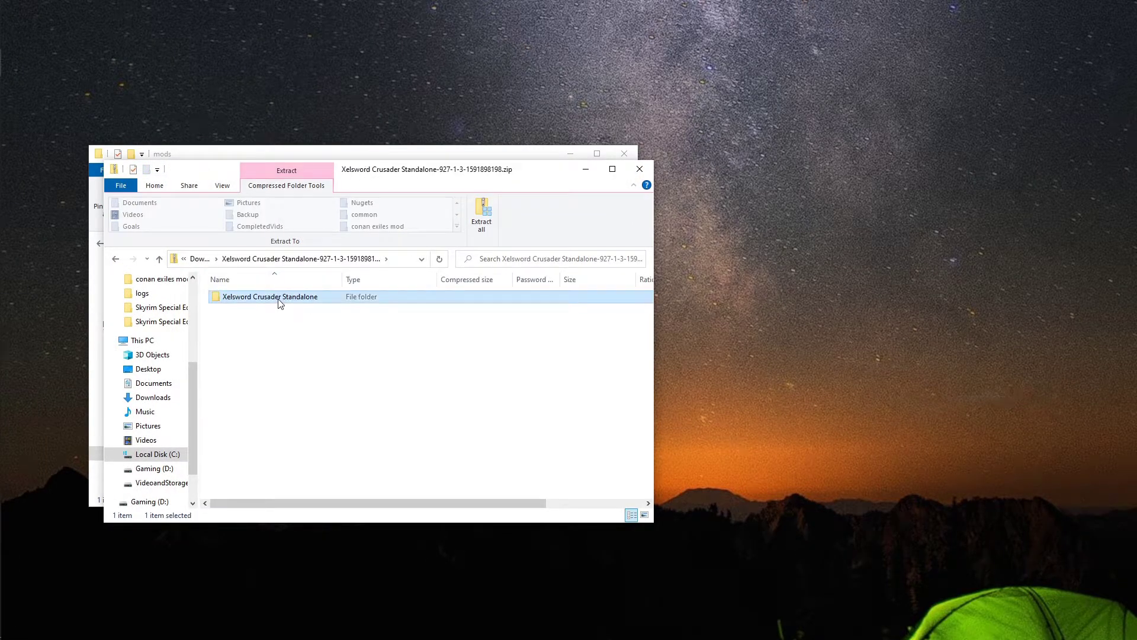
right_click(280, 302)
left_click(321, 354)
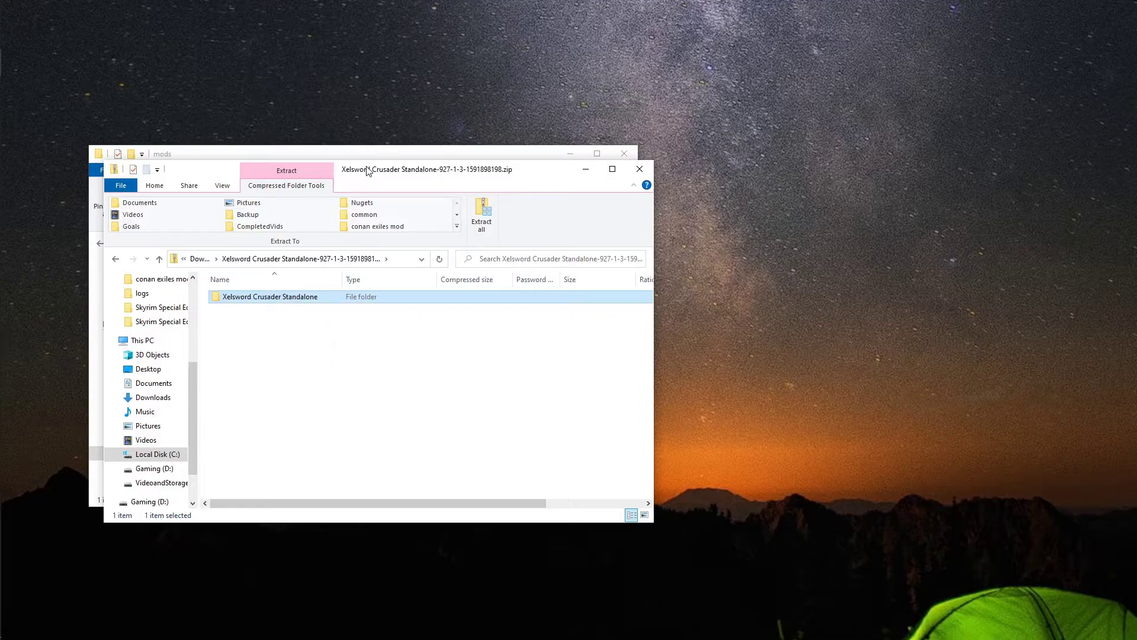
left_click_drag(367, 171, 976, 167)
right_click(407, 385)
left_click(464, 468)
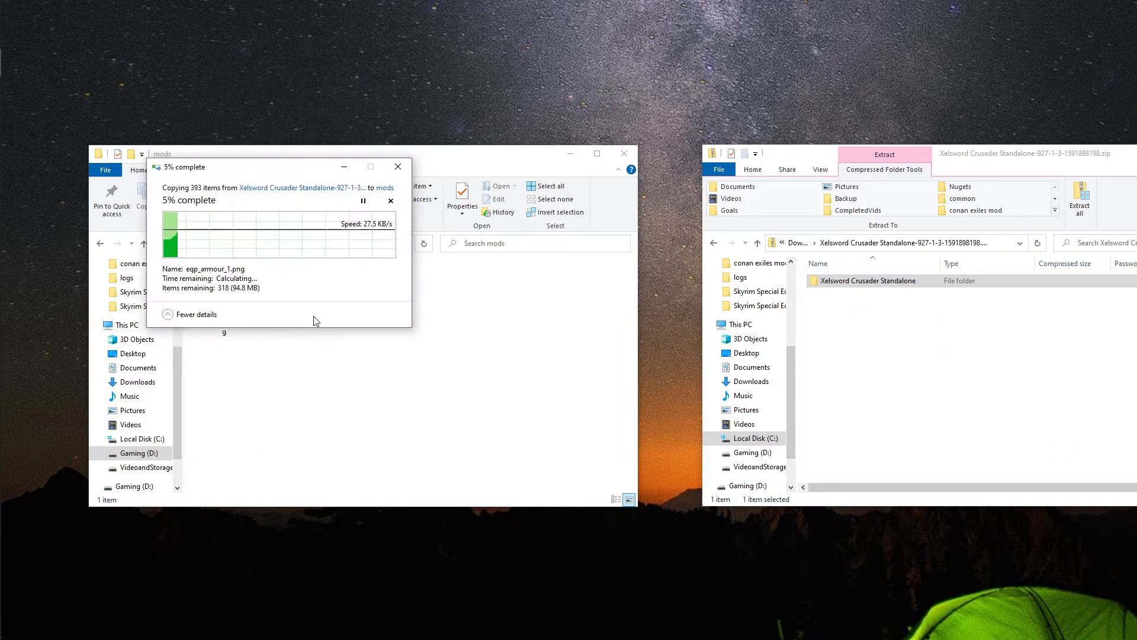
left_click(854, 285)
double_click(854, 285)
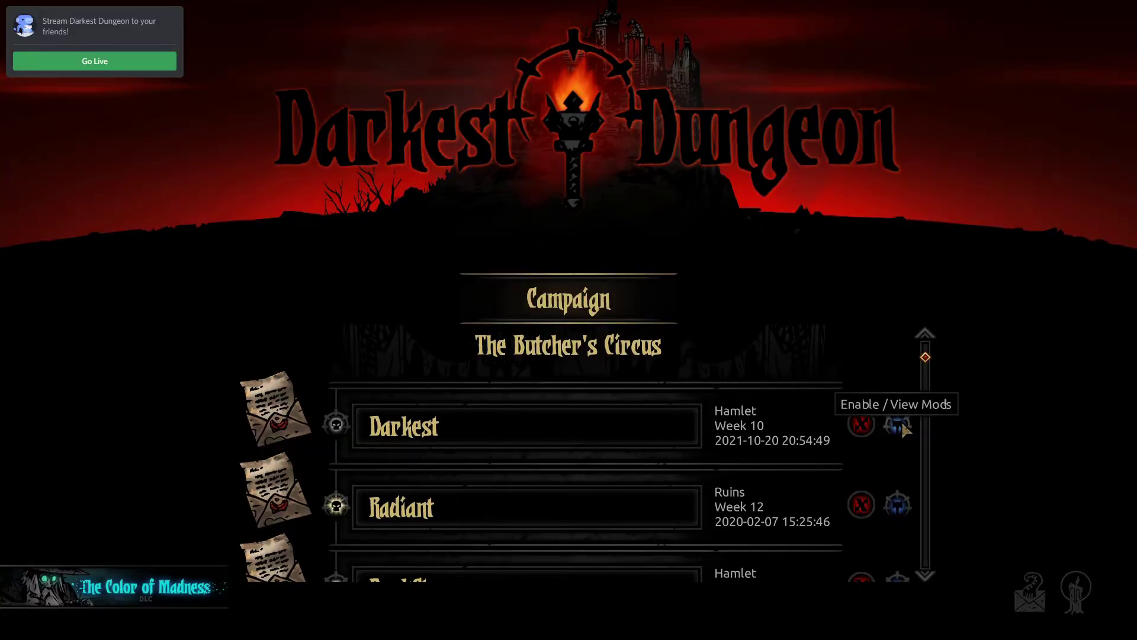
- In Darkest Dungeon, enable the Xelsword Crusader Standalone - Templar and LW- blacksmith sexy skin mods for the Darkest campaign
left_click(897, 424)
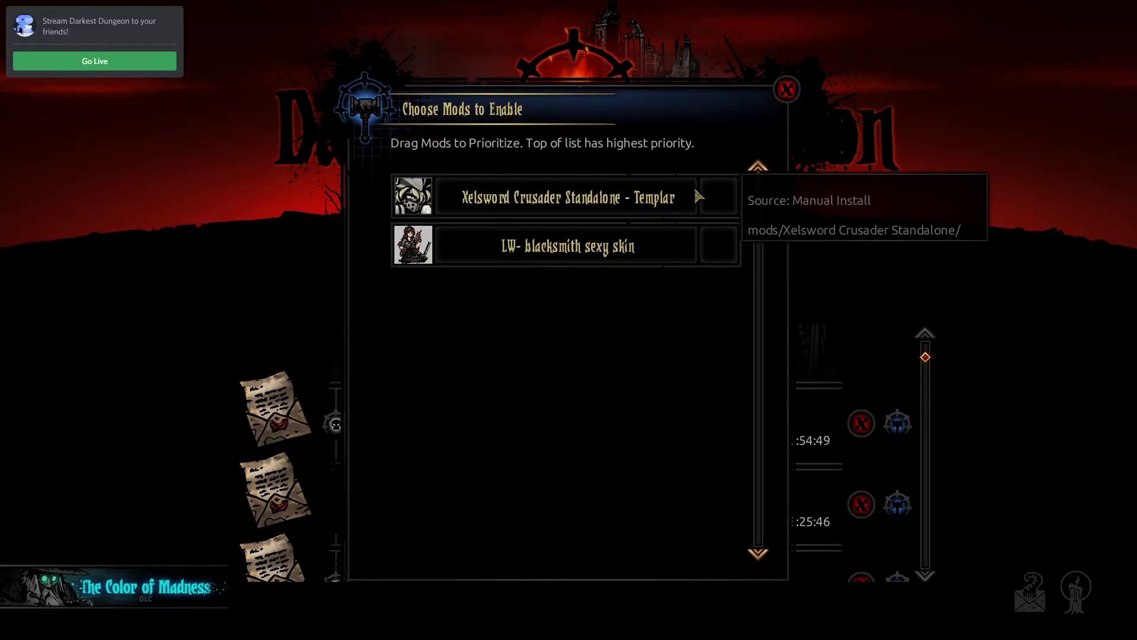
left_click(705, 197)
left_click(716, 245)
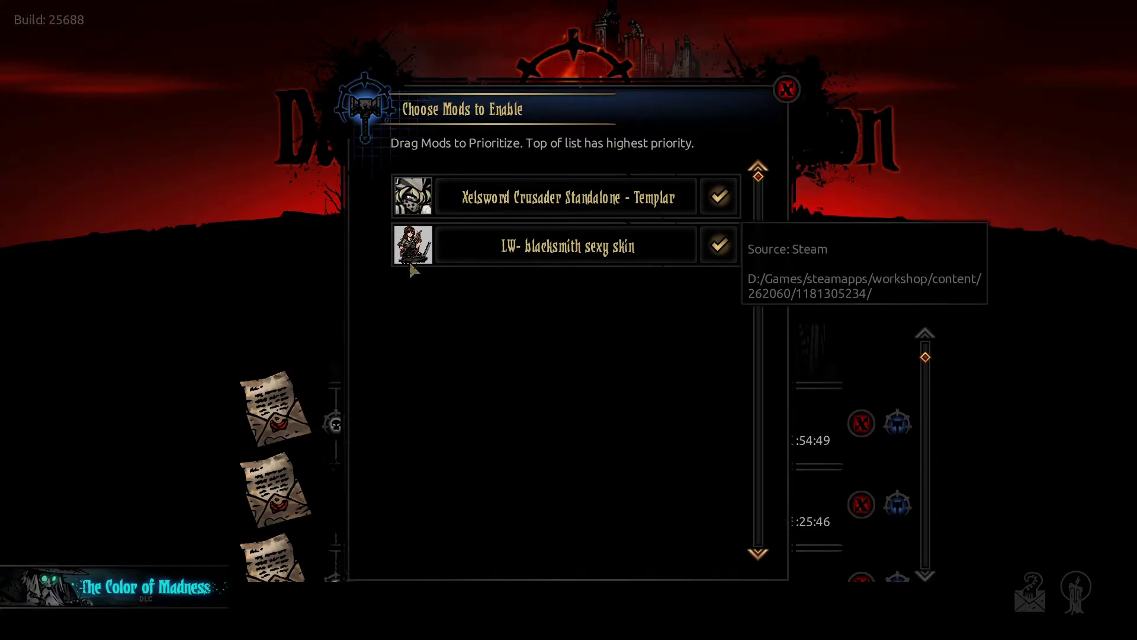
left_click(787, 90)
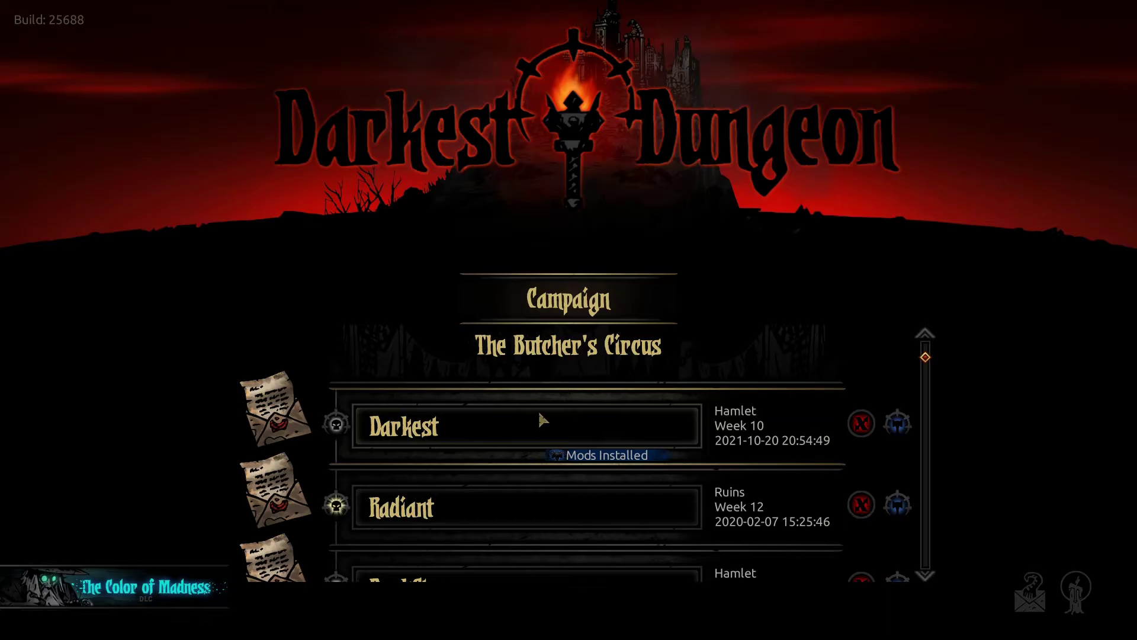
- Load the Darkest campaign, dismiss the town event and view the modded Blacksmith
left_click(539, 415)
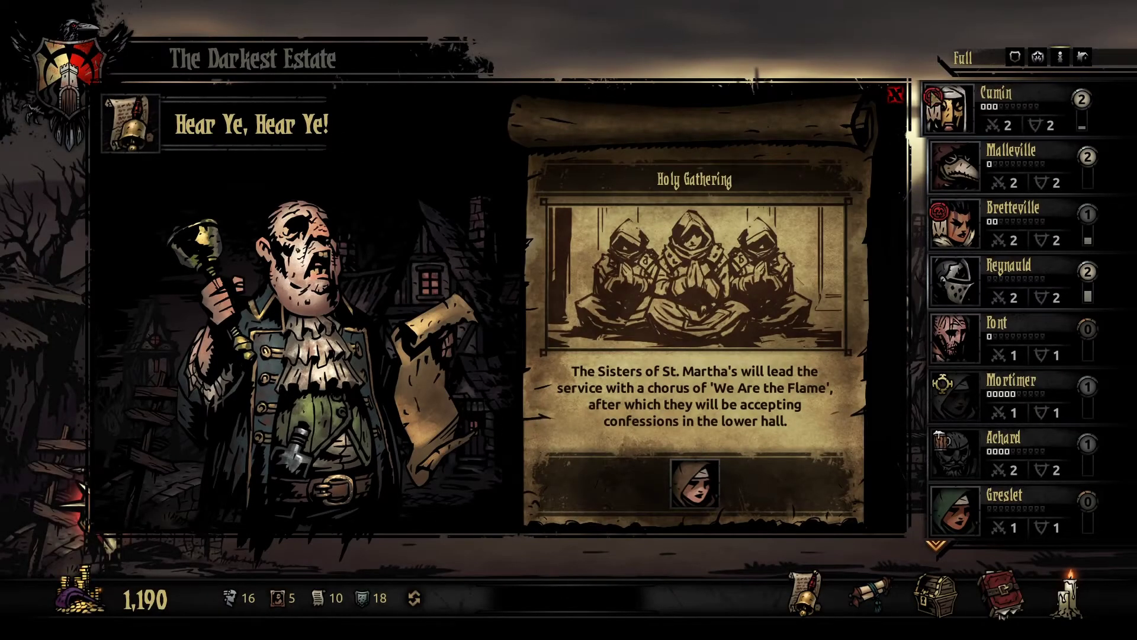
left_click(895, 95)
left_click(776, 411)
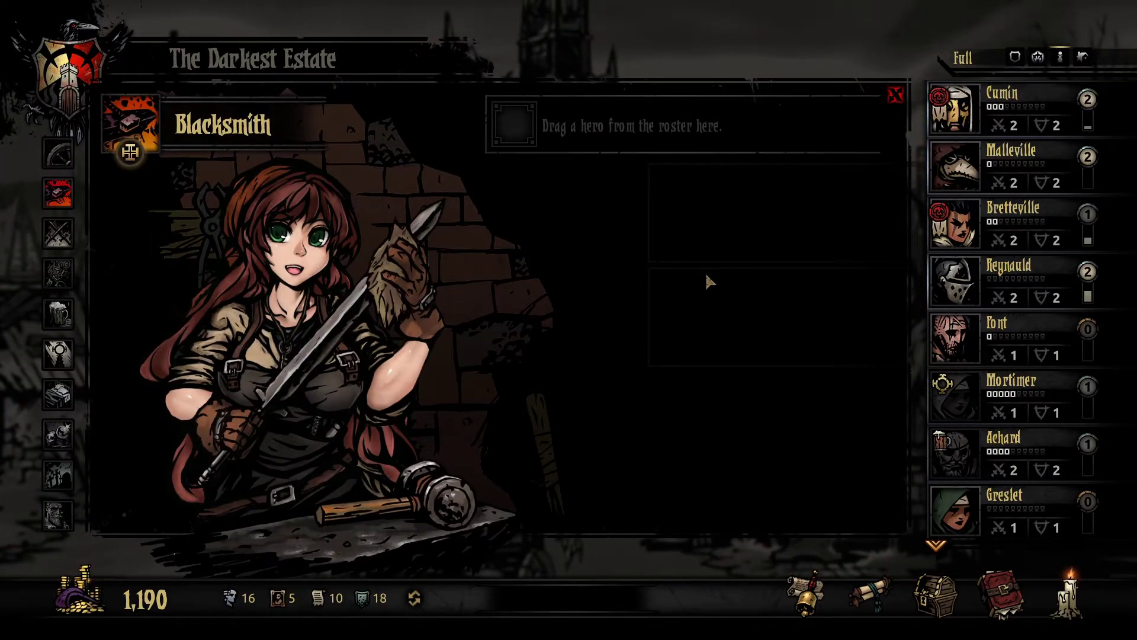
left_click(896, 96)
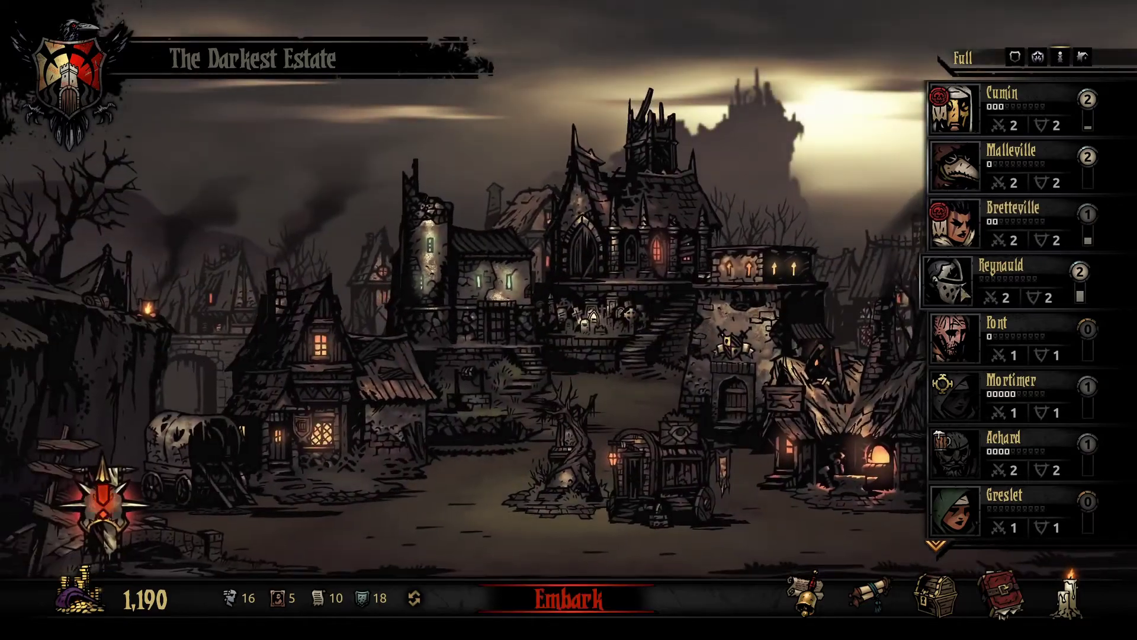
- Switch the Crusader Reynauld to outfit 4, look through the hero roster and close the character sheet
left_click(961, 284)
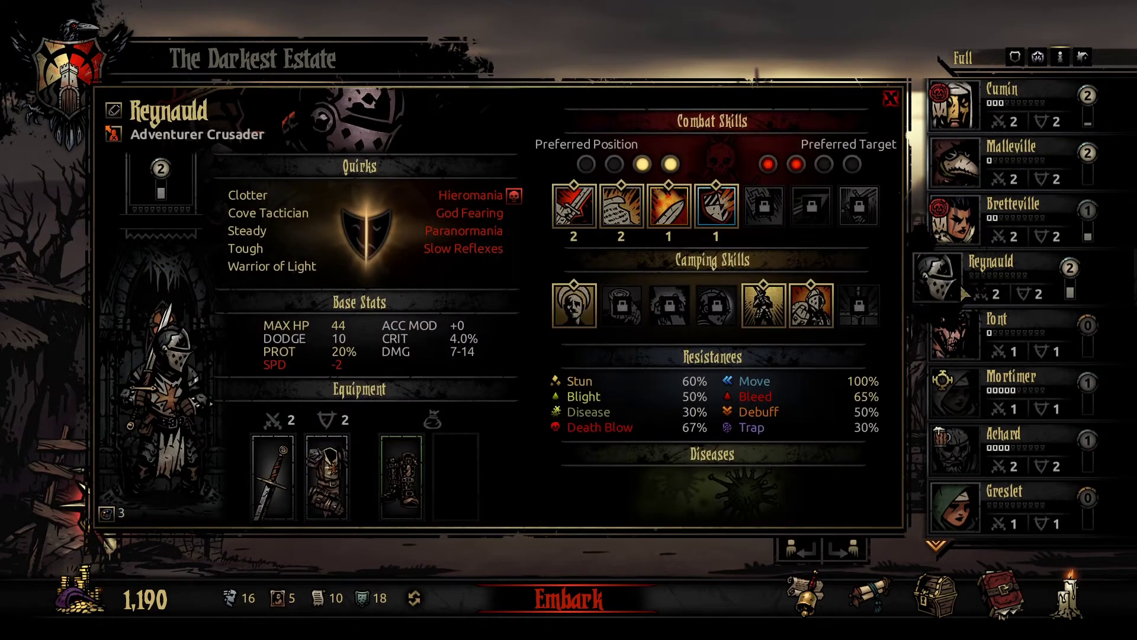
left_click(107, 514)
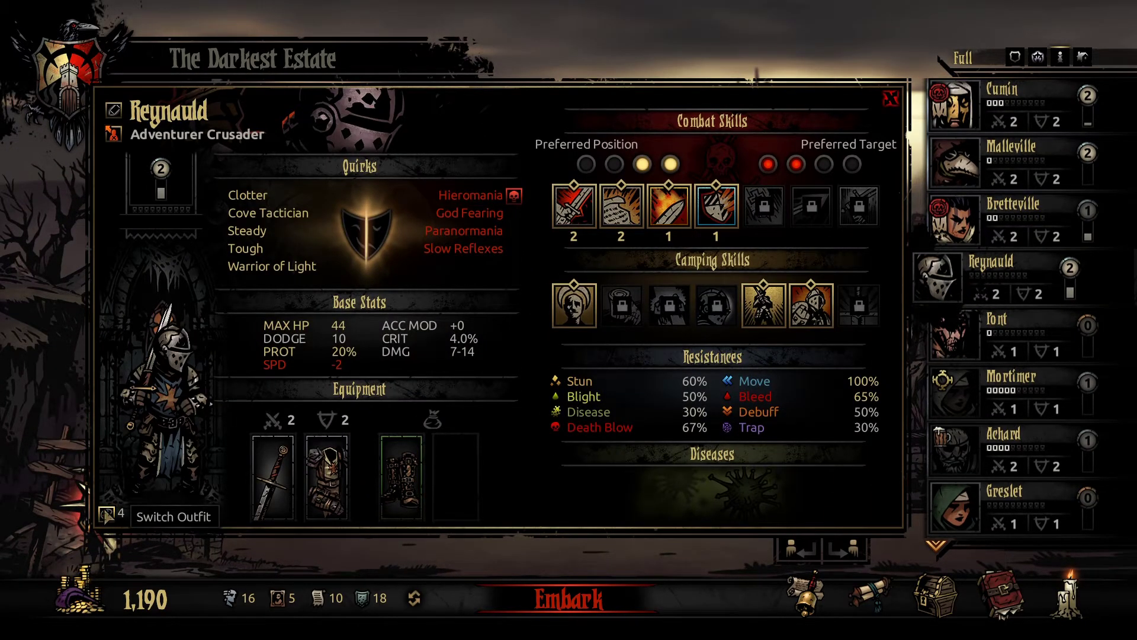
scroll(971, 409, "down", 7)
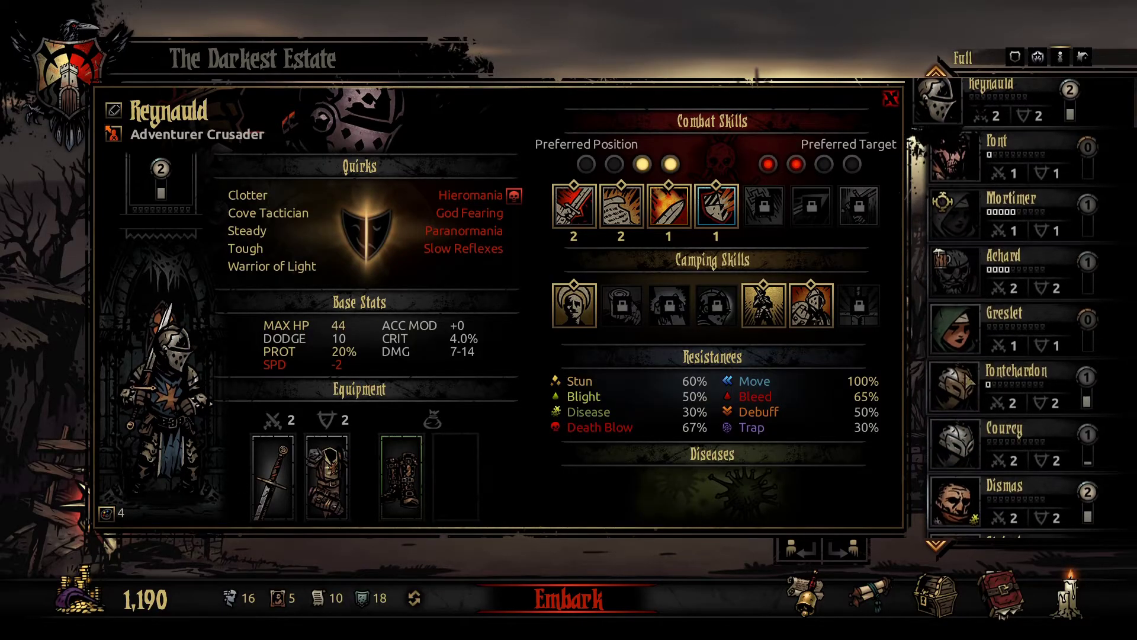
scroll(971, 409, "up", 7)
key("Escape")
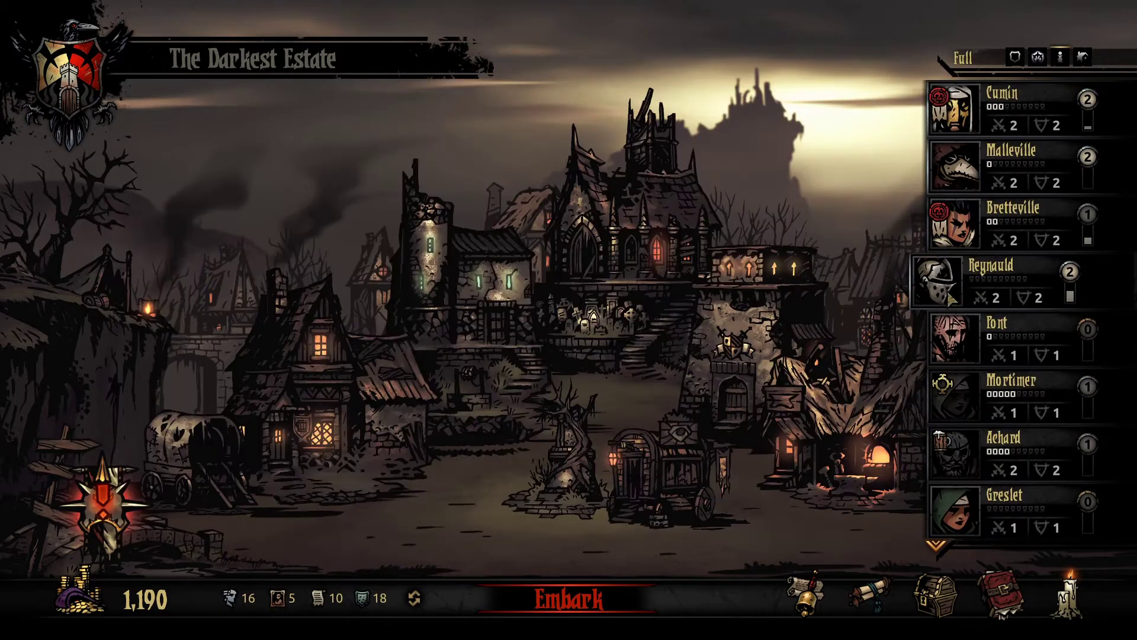
- Add Reynauld to the party for the Kill the Necromancer Apprentice quest and embark without buying provisions
left_click(573, 602)
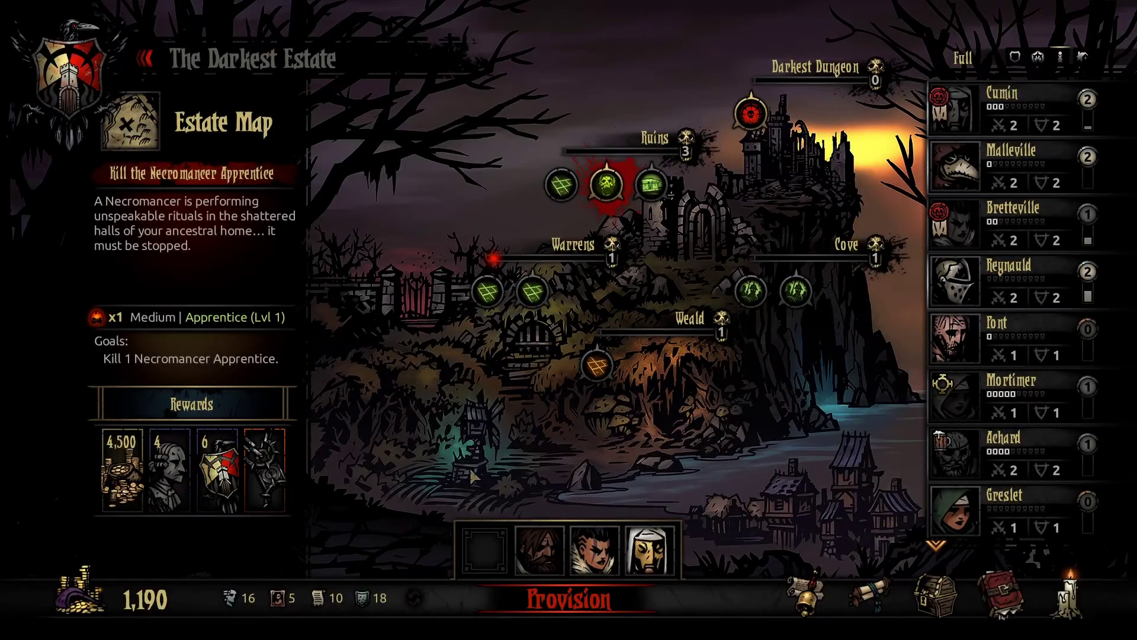
right_click(973, 278)
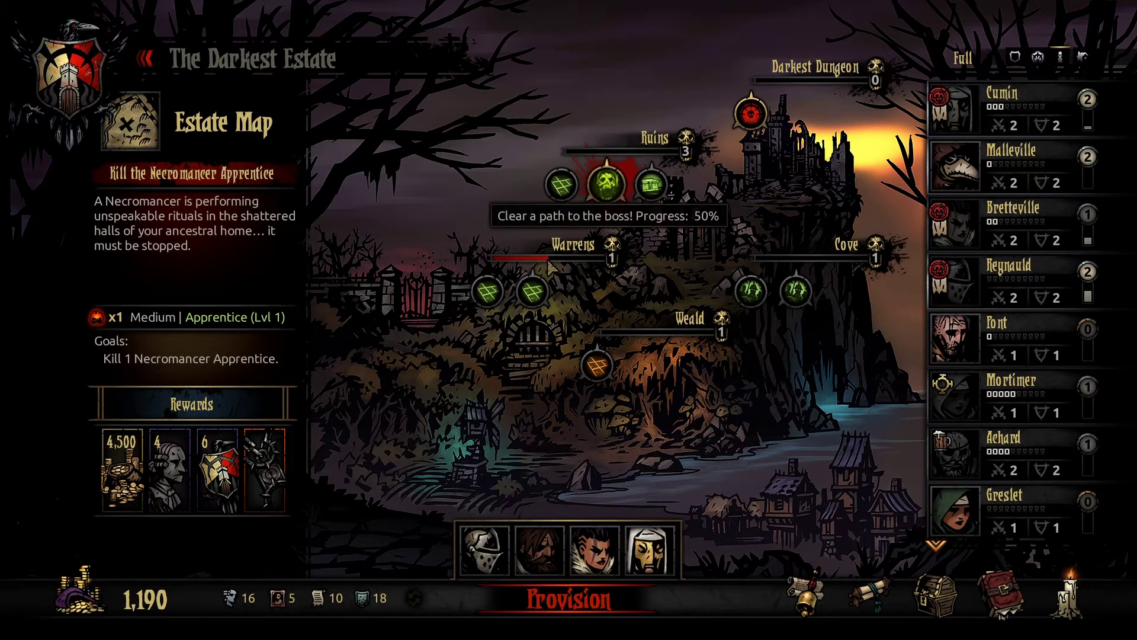
left_click(565, 595)
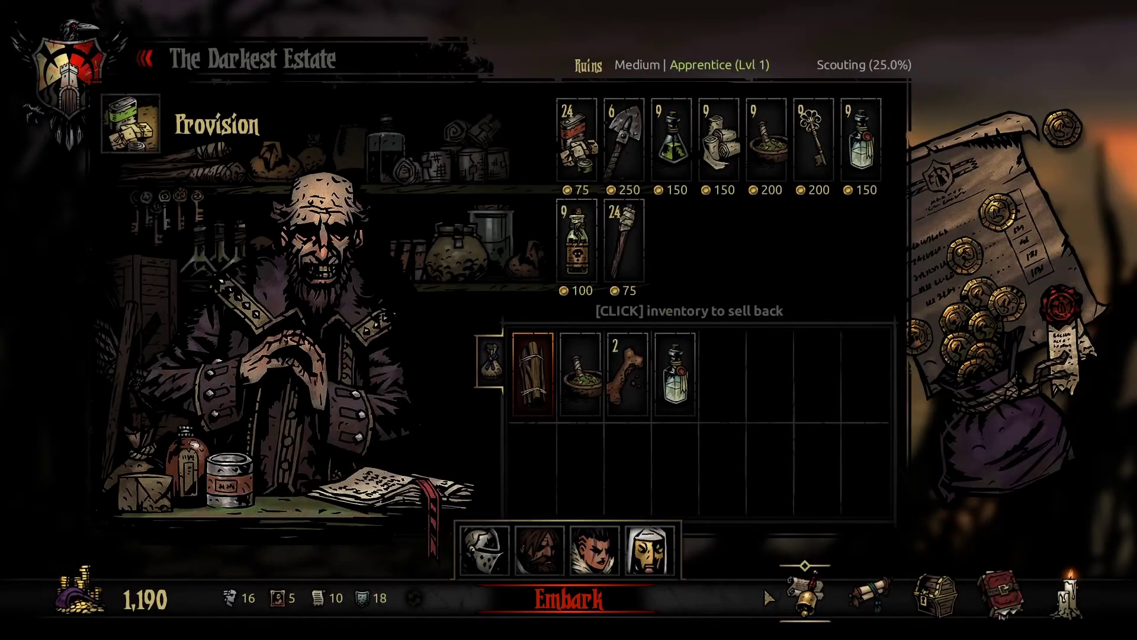
left_click(567, 599)
left_click(621, 351)
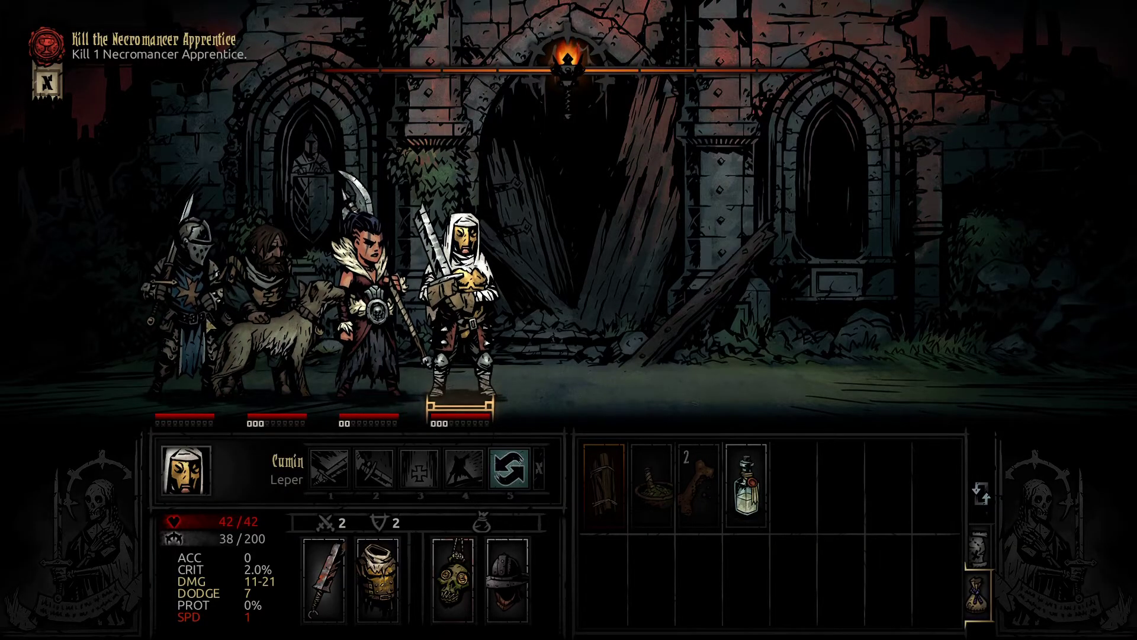
- Leave the quest, enable Xelsword Crusader Replacer at the top of the Darkest campaign's mod list, and open the reloaded quest's game menu
key("Escape")
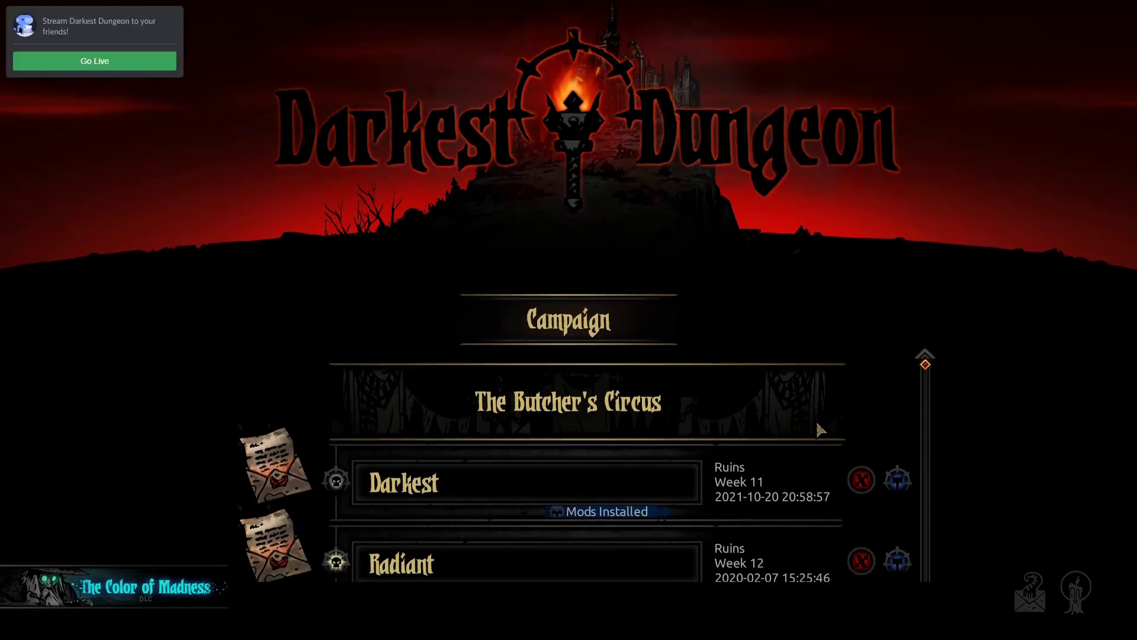
left_click(898, 459)
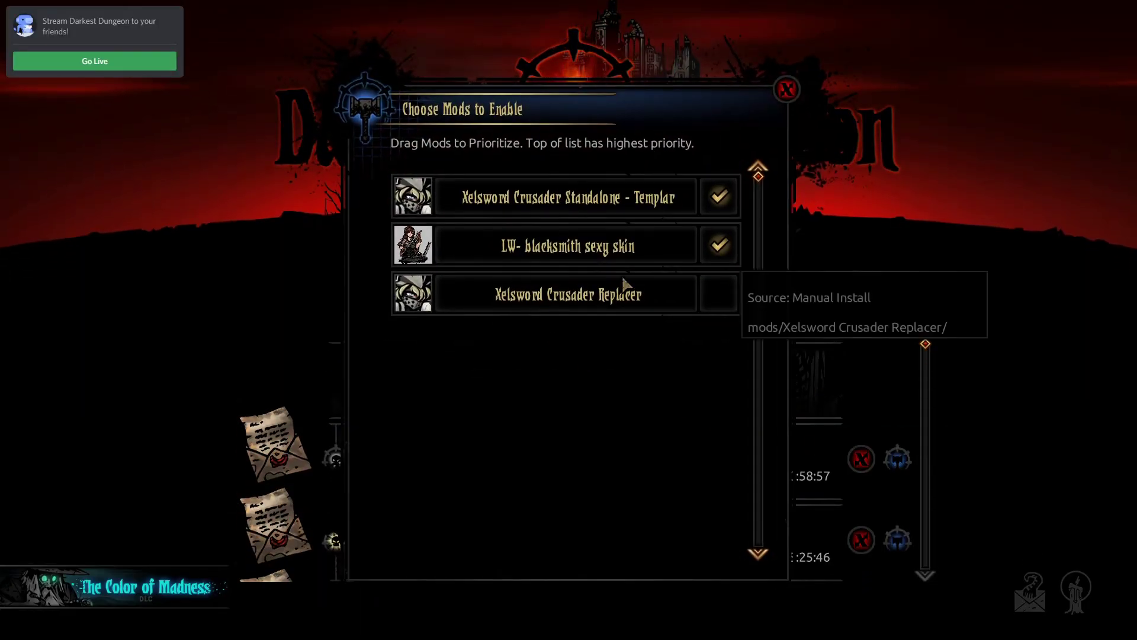
left_click_drag(733, 290, 733, 197)
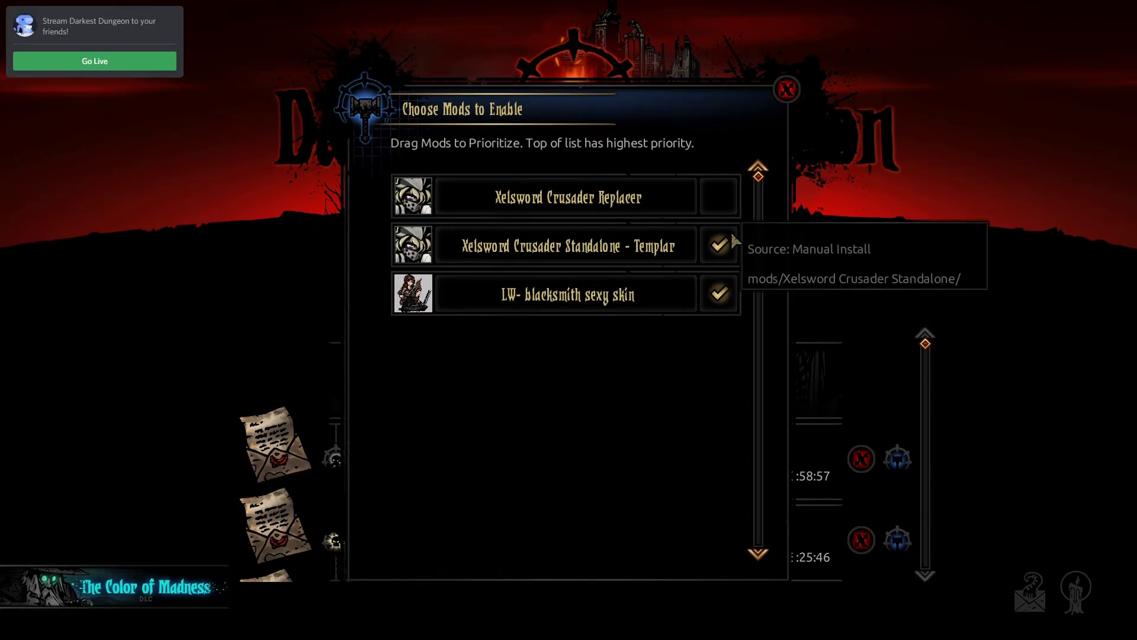
left_click(724, 197)
left_click(788, 90)
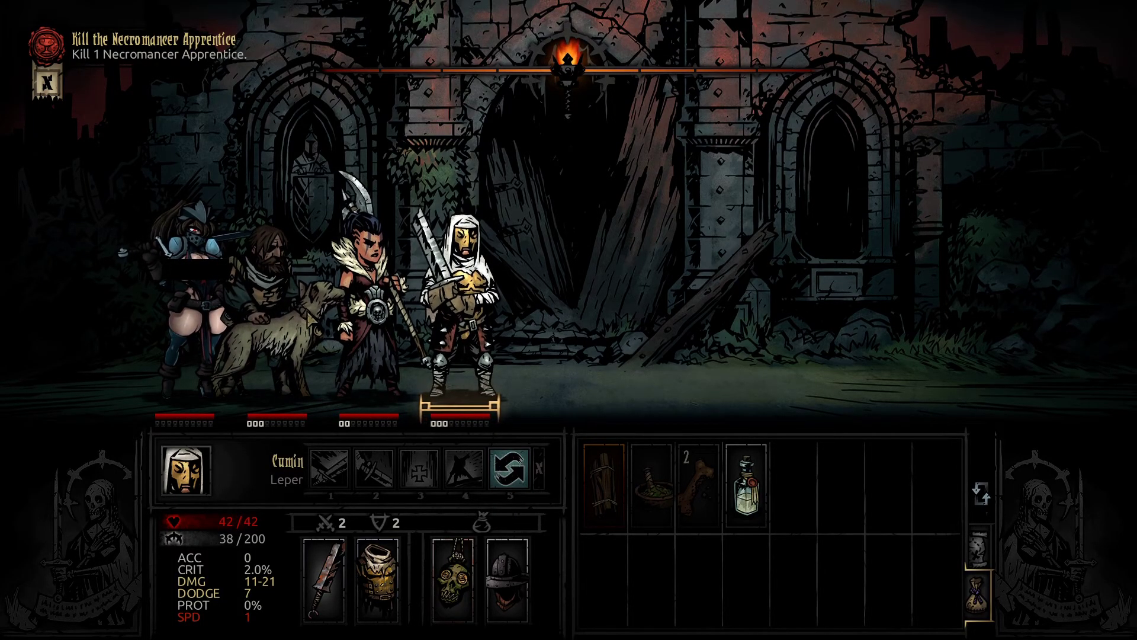
key("Escape")
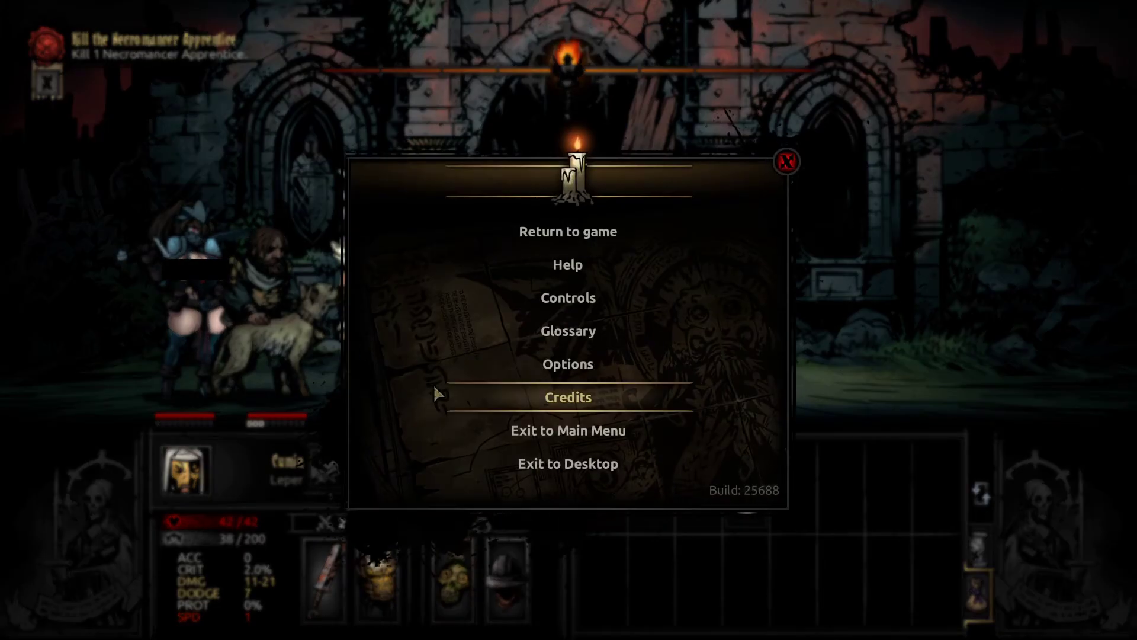